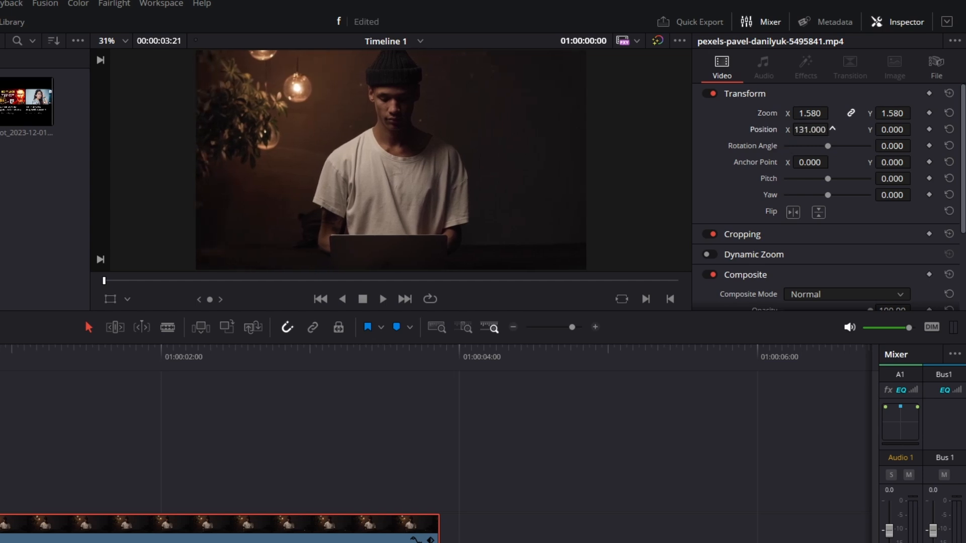
Move the footage clip slightly lower in the frame by changing its vertical position.
{"action": "left_click_drag", "start_coordinate": [891, 129], "coordinate": [895, 134]}
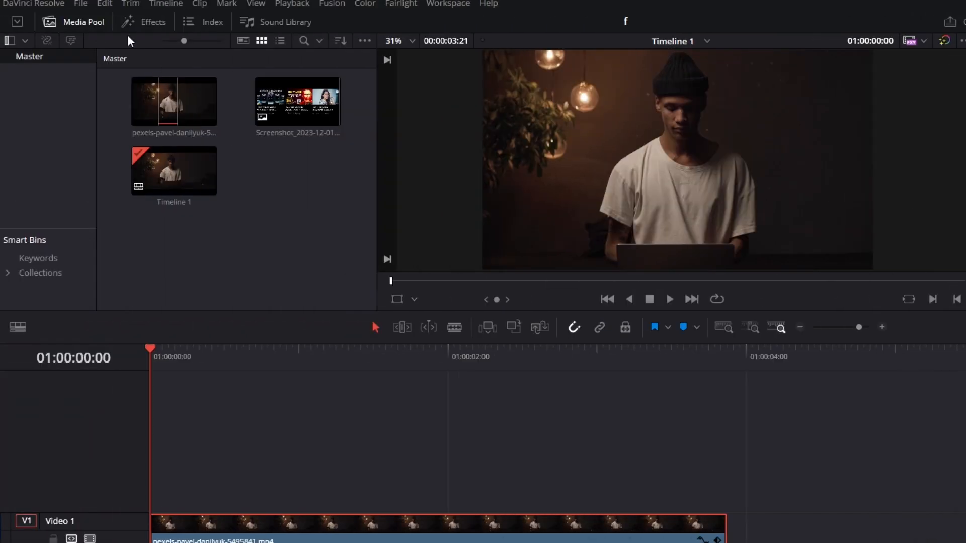
Add a Solid Color generator above the footage from the timeline start and trim its end to match the footage clip.
{"action": "left_click", "coordinate": [128, 21]}
{"action": "left_click", "coordinate": [61, 132]}
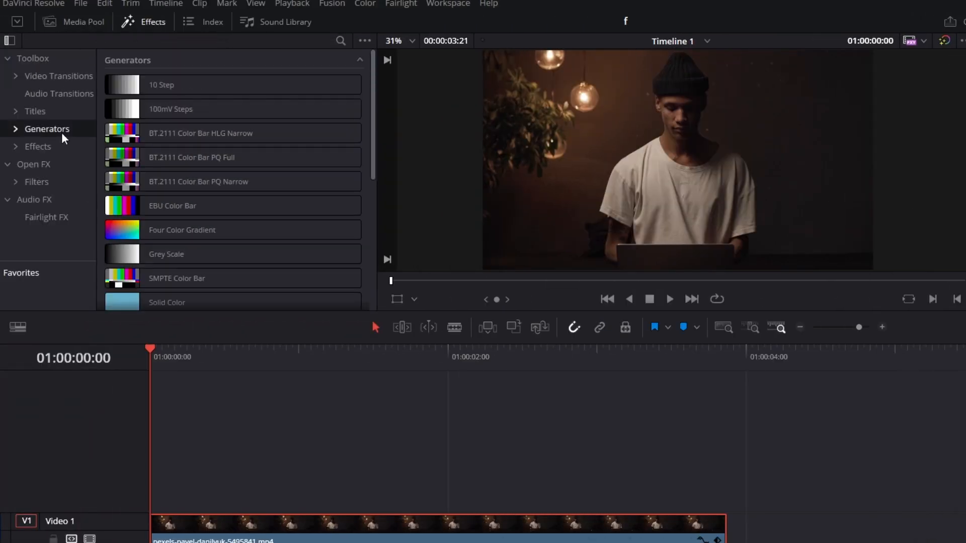
{"action": "left_click_drag", "start_coordinate": [145, 297], "coordinate": [152, 485]}
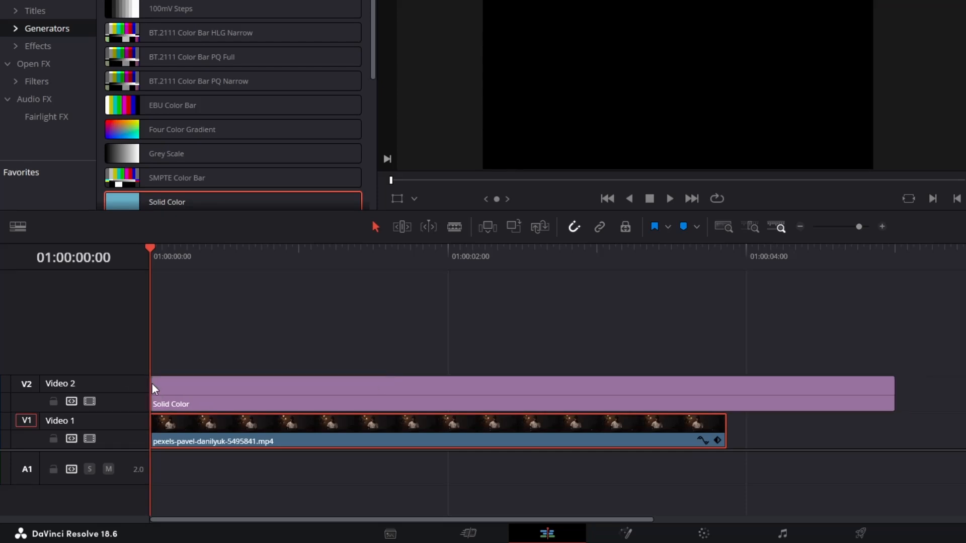
{"action": "left_click", "coordinate": [220, 341]}
{"action": "key", "text": "Down"}
{"action": "key", "text": "shift+bracketright"}
Set the Solid Color clip's zoom to 1.88.
{"action": "left_click", "coordinate": [253, 391]}
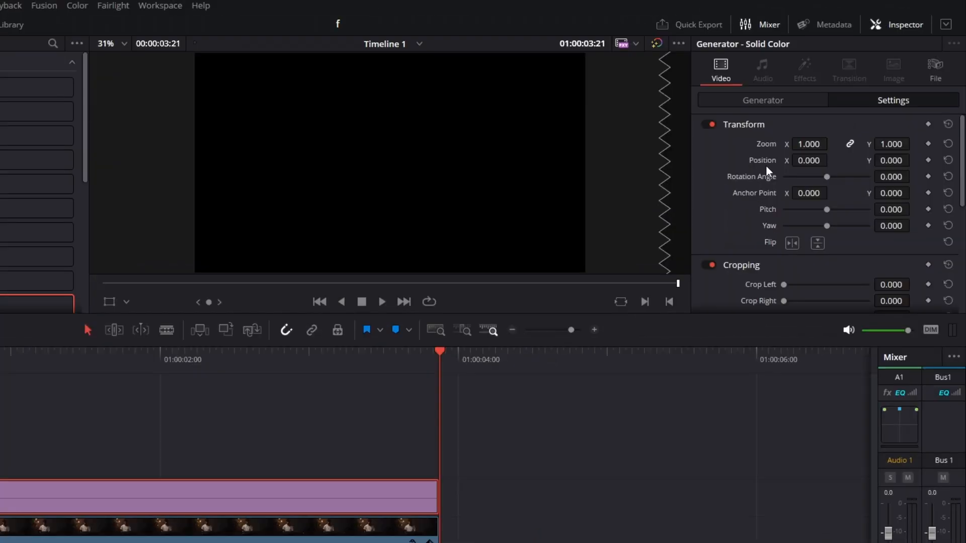
{"action": "left_click", "coordinate": [804, 145]}
{"action": "type", "text": "1.88"}
{"action": "key", "text": "Return"}
Set the Solid Color clip's cropping softness to -100 and its Y position to -820.
{"action": "scroll", "coordinate": [828, 240], "scroll_direction": "down", "scroll_amount": 5}
{"action": "left_click_drag", "start_coordinate": [826, 253], "coordinate": [778, 253]}
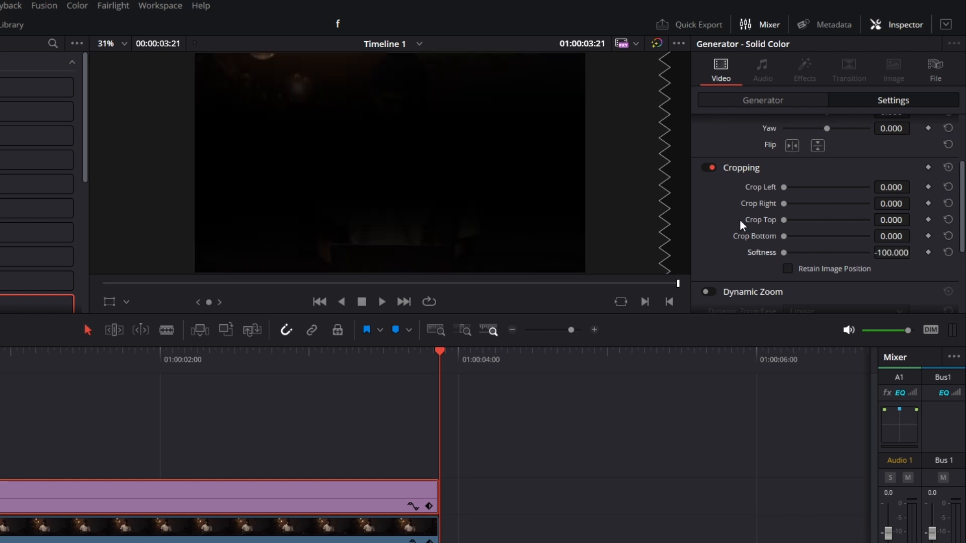
{"action": "scroll", "coordinate": [739, 220], "scroll_direction": "up", "scroll_amount": 4}
{"action": "left_click_drag", "start_coordinate": [891, 161], "coordinate": [476, 161]}
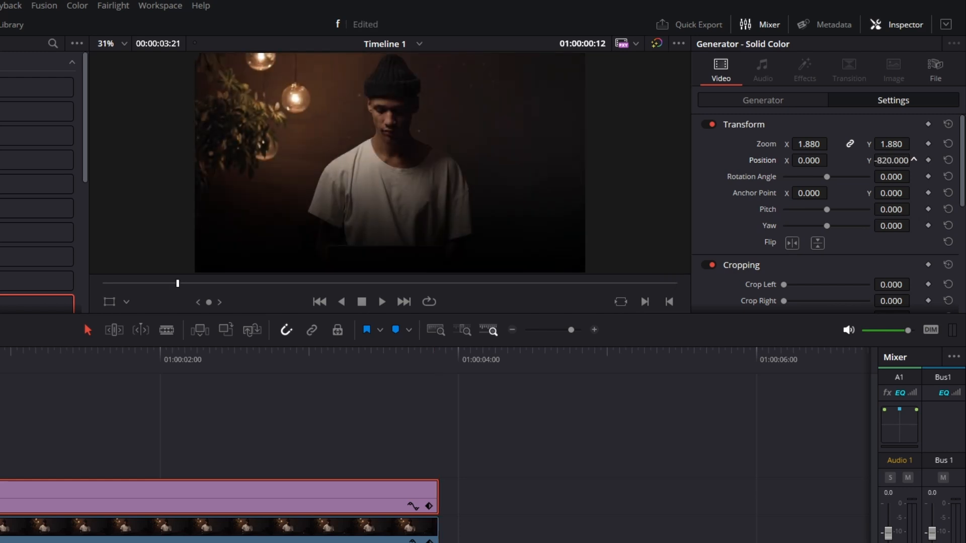
Keyframe the Solid Color clip's opacity at 100 on frame 15 and at 0 on frame 0.
{"action": "scroll", "coordinate": [837, 241], "scroll_direction": "down", "scroll_amount": 5}
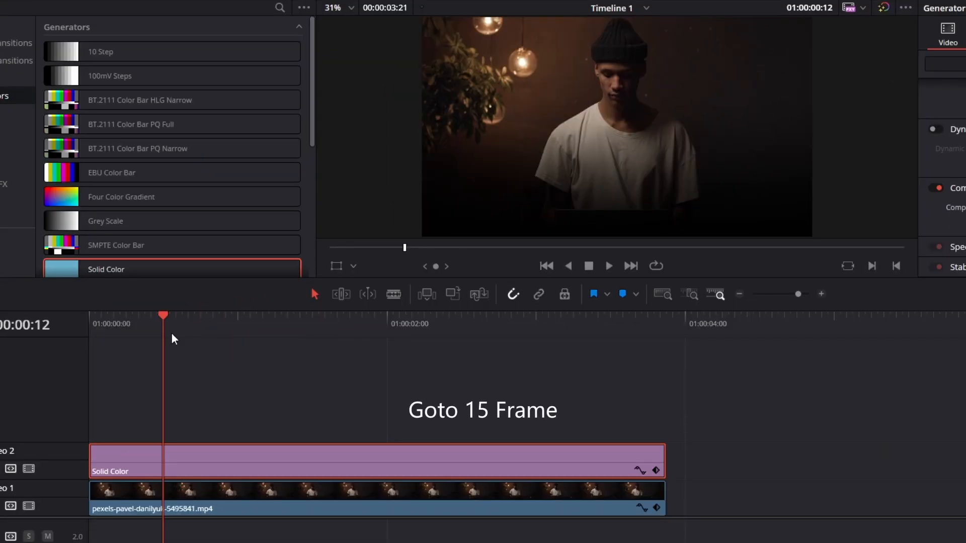
{"action": "left_click", "coordinate": [180, 322]}
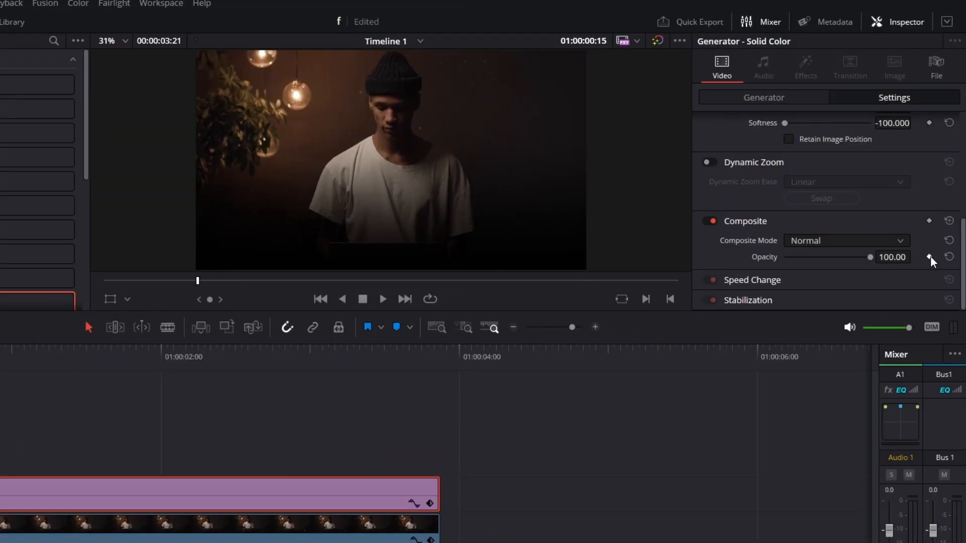
{"action": "left_click", "coordinate": [930, 258]}
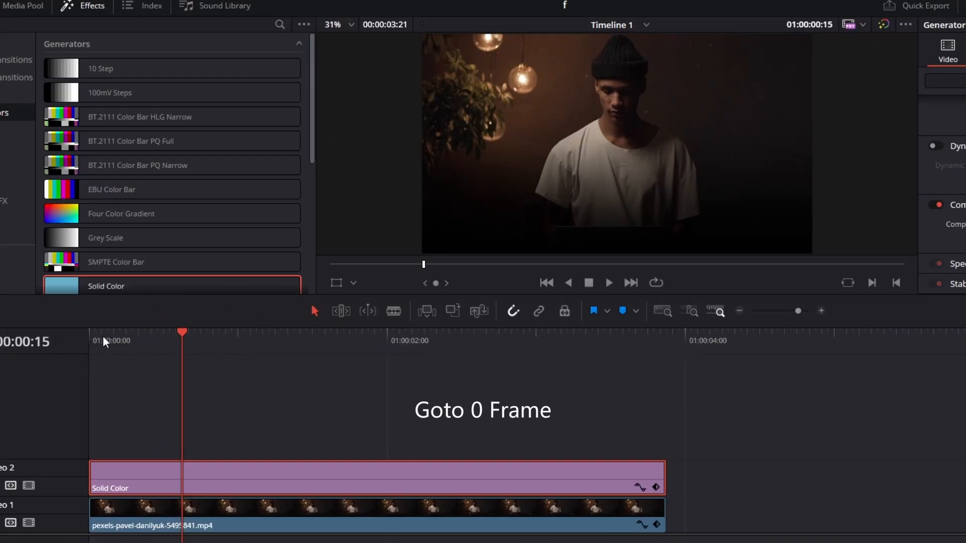
{"action": "left_click", "coordinate": [90, 336]}
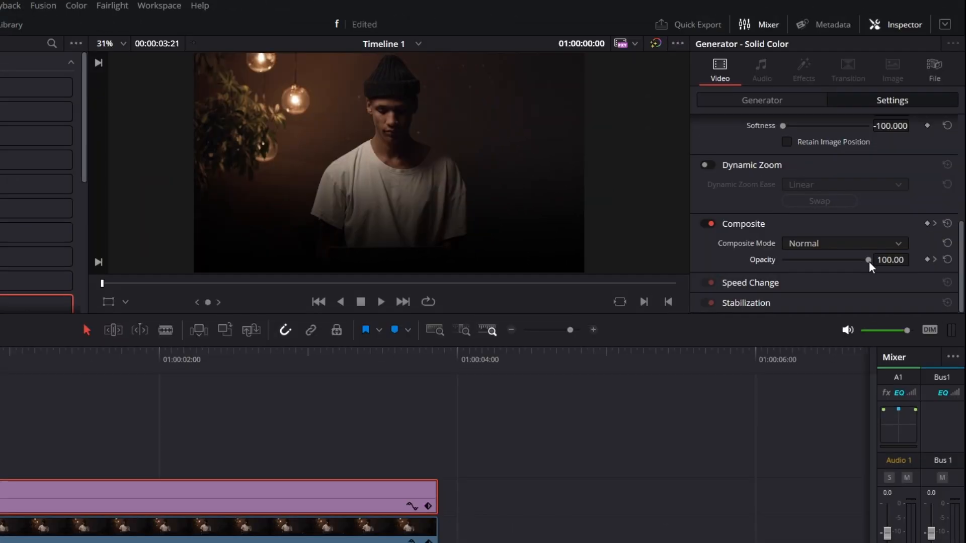
{"action": "left_click_drag", "start_coordinate": [868, 259], "coordinate": [781, 265]}
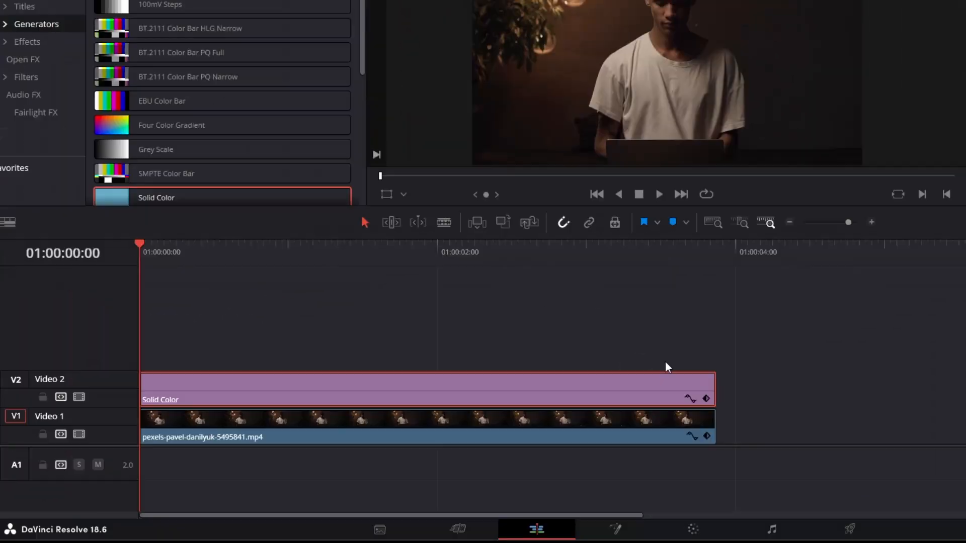
Smooth the Solid Color opacity curve by easing both keyframes, close the curve editor and play back the fade.
{"action": "left_click", "coordinate": [689, 397]}
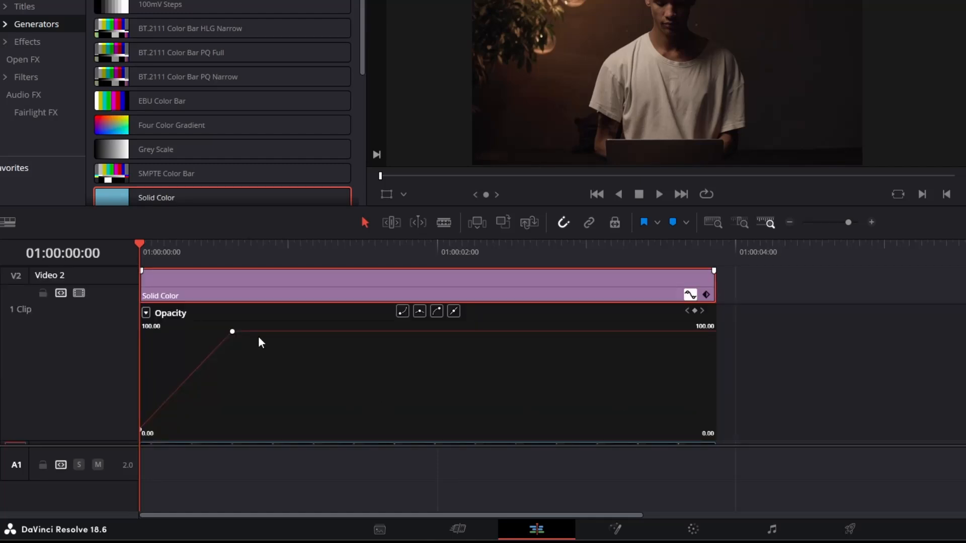
{"action": "left_click_drag", "start_coordinate": [259, 319], "coordinate": [207, 355]}
{"action": "left_click", "coordinate": [437, 312]}
{"action": "left_click", "coordinate": [179, 415]}
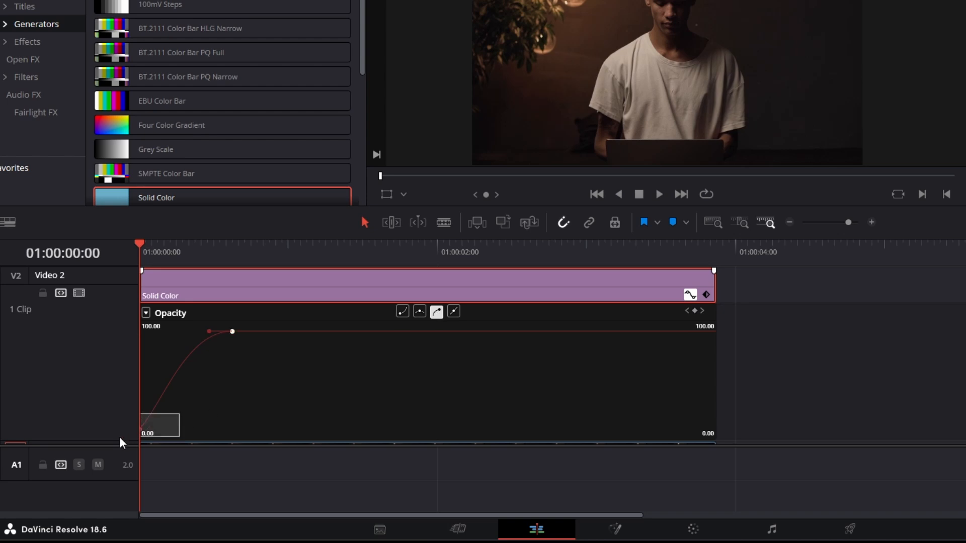
{"action": "left_click", "coordinate": [402, 312]}
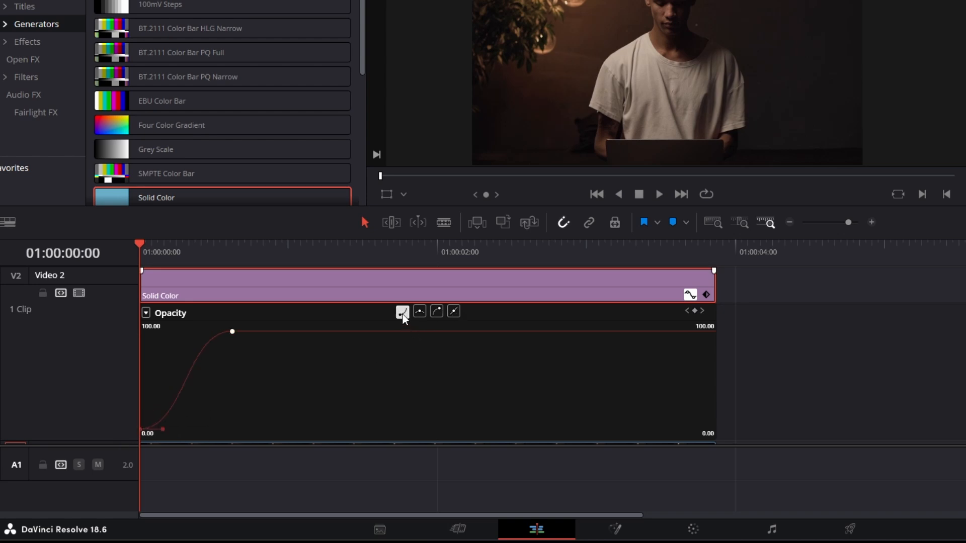
{"action": "left_click", "coordinate": [690, 295]}
{"action": "key", "text": "space"}
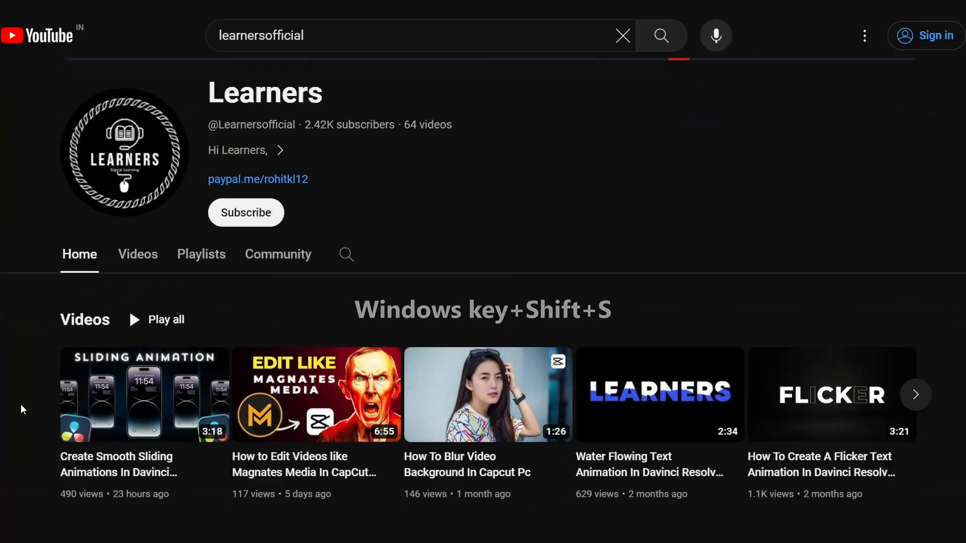
On the YouTube channel page in the browser, capture a screen snip of the first three video thumbnails with their titles.
{"action": "key", "text": "super+shift+s"}
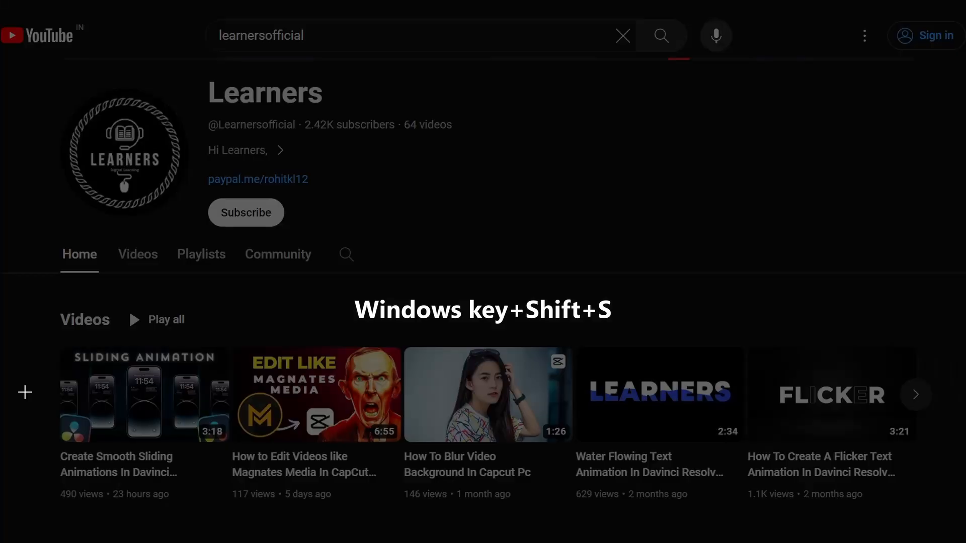
{"action": "left_click_drag", "start_coordinate": [54, 336], "coordinate": [564, 485]}
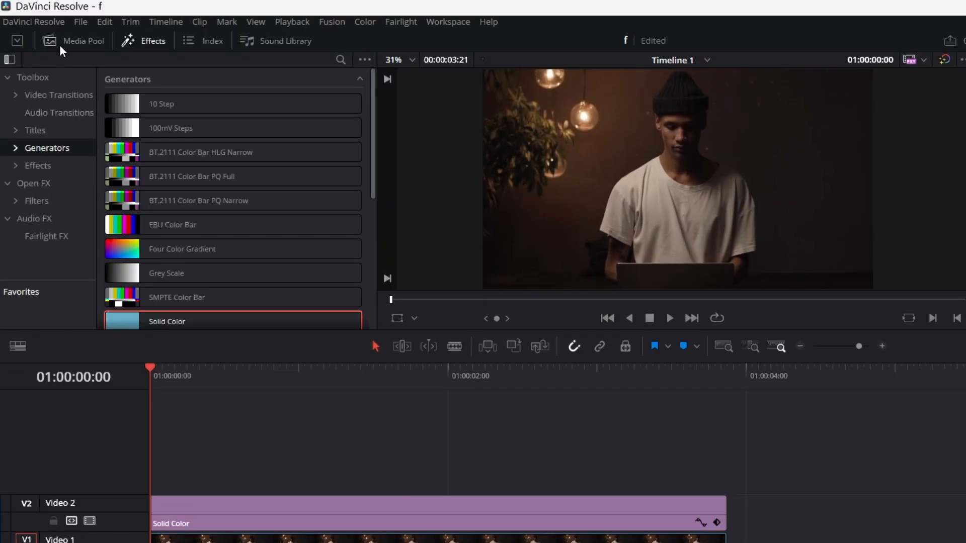
Back in DaVinci Resolve, place the background-removed screenshot image on a new Video 3 track at the timeline start.
{"action": "left_click", "coordinate": [64, 43]}
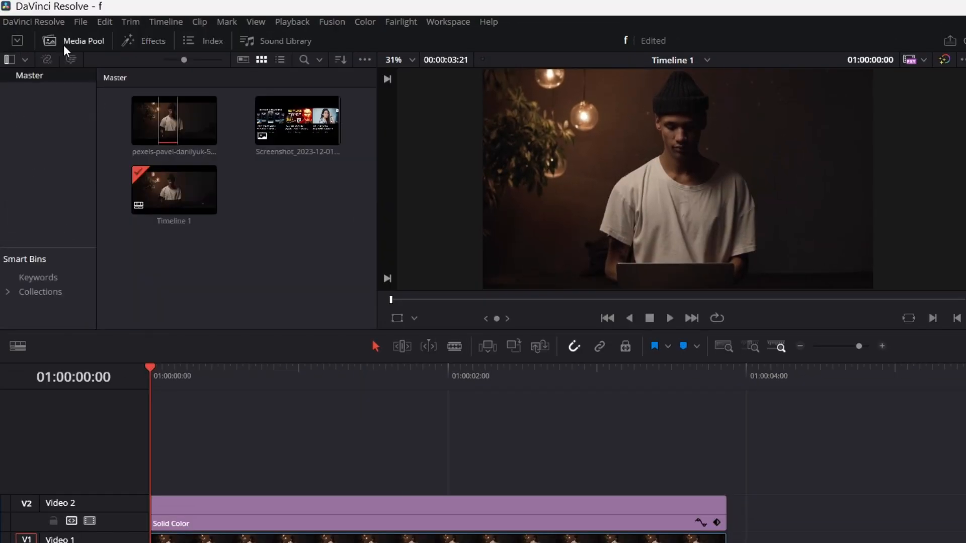
{"action": "left_click_drag", "start_coordinate": [288, 133], "coordinate": [170, 479]}
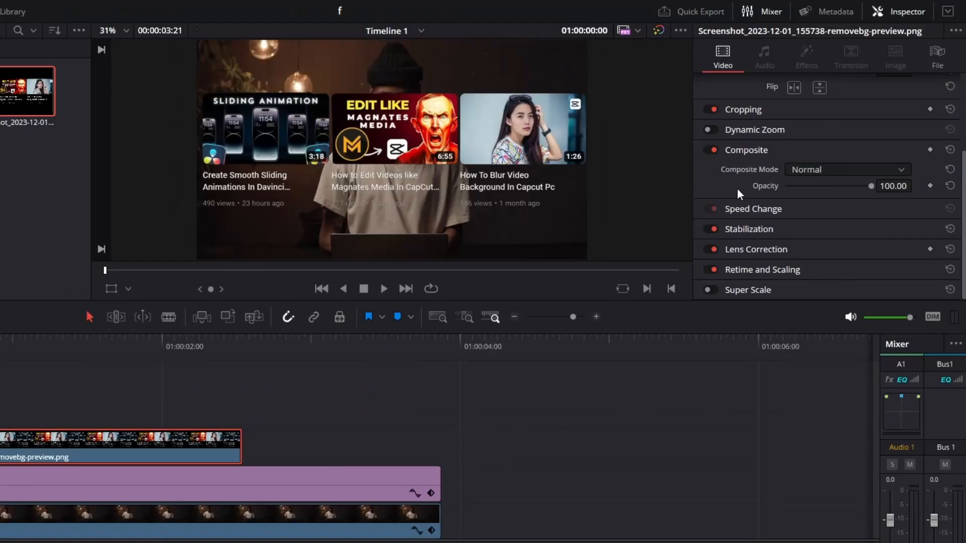
Set the screenshot image's zoom to 0.72 and its Y position to -259.
{"action": "scroll", "coordinate": [738, 189], "scroll_direction": "up", "scroll_amount": 3}
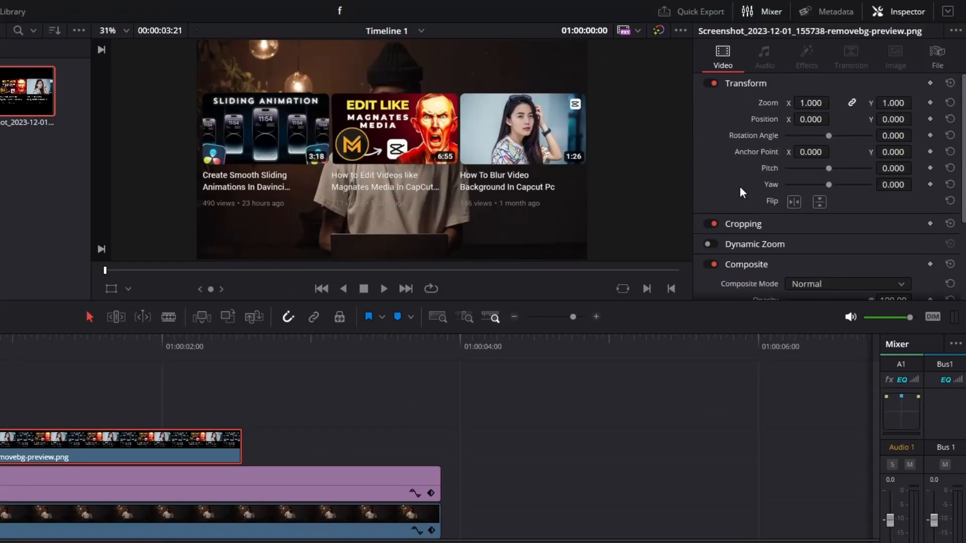
{"action": "mouse_move", "coordinate": [829, 103]}
{"action": "left_mouse_down"}
{"action": "mouse_move", "coordinate": [805, 104]}
{"action": "mouse_move", "coordinate": [833, 102]}
{"action": "left_mouse_up"}
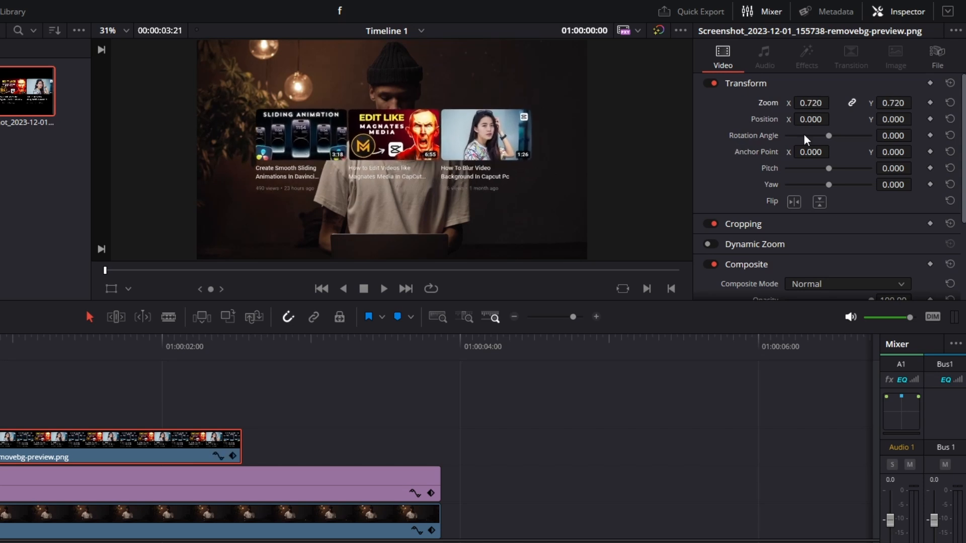
{"action": "left_click_drag", "start_coordinate": [894, 122], "coordinate": [916, 118]}
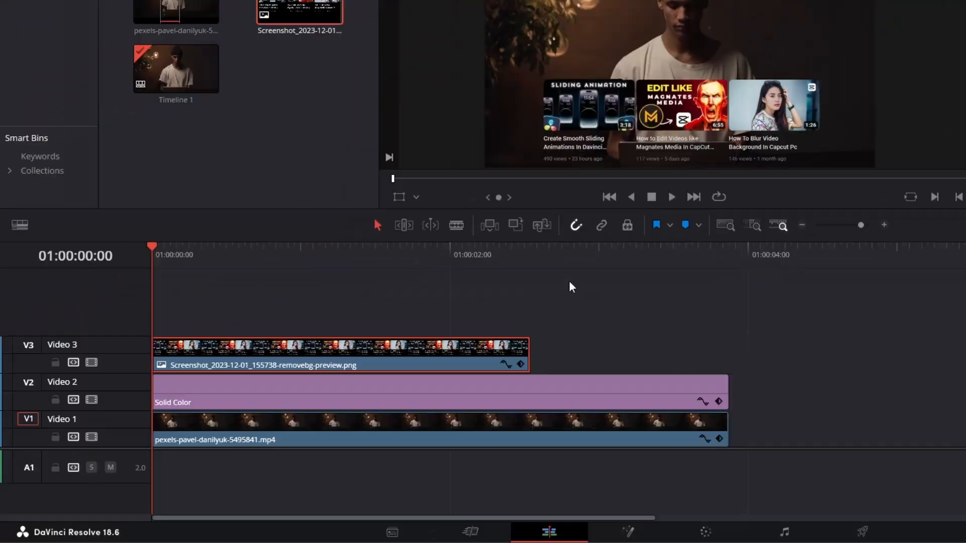
Extend the screenshot clip to the end of the footage and duplicate it onto Video 4 and Video 5.
{"action": "left_click_drag", "start_coordinate": [526, 353], "coordinate": [728, 352]}
{"action": "left_click", "coordinate": [404, 358]}
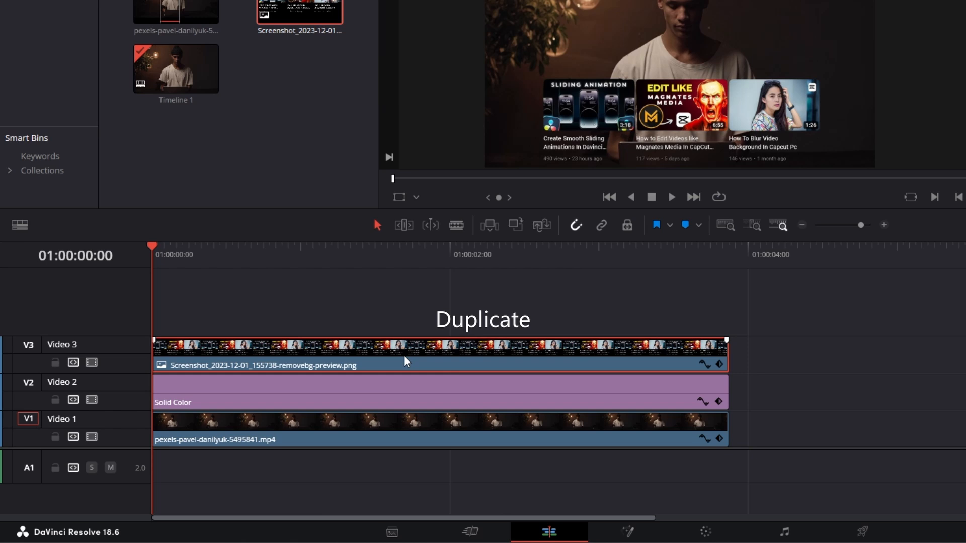
{"action": "left_click_drag", "start_coordinate": [403, 355], "coordinate": [403, 326]}
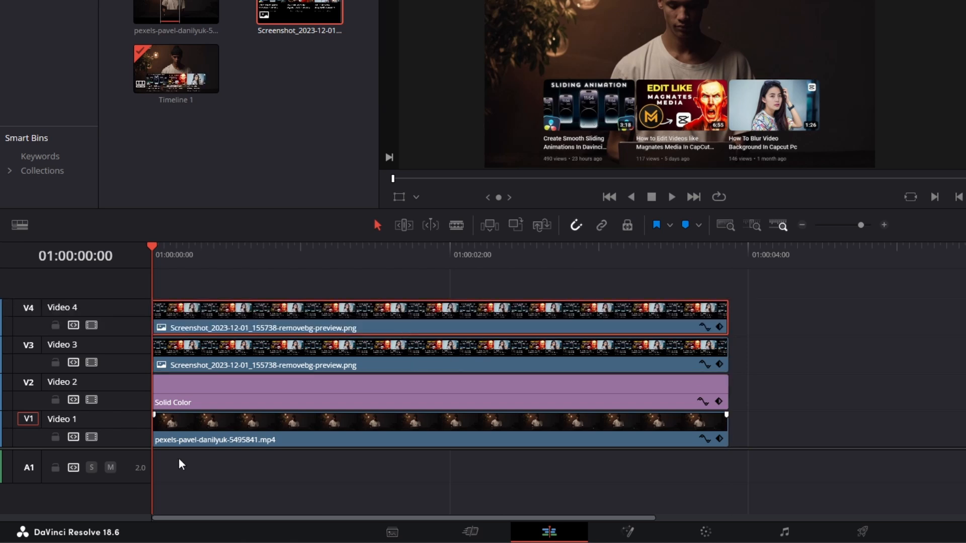
{"action": "left_click_drag", "start_coordinate": [131, 449], "coordinate": [125, 486]}
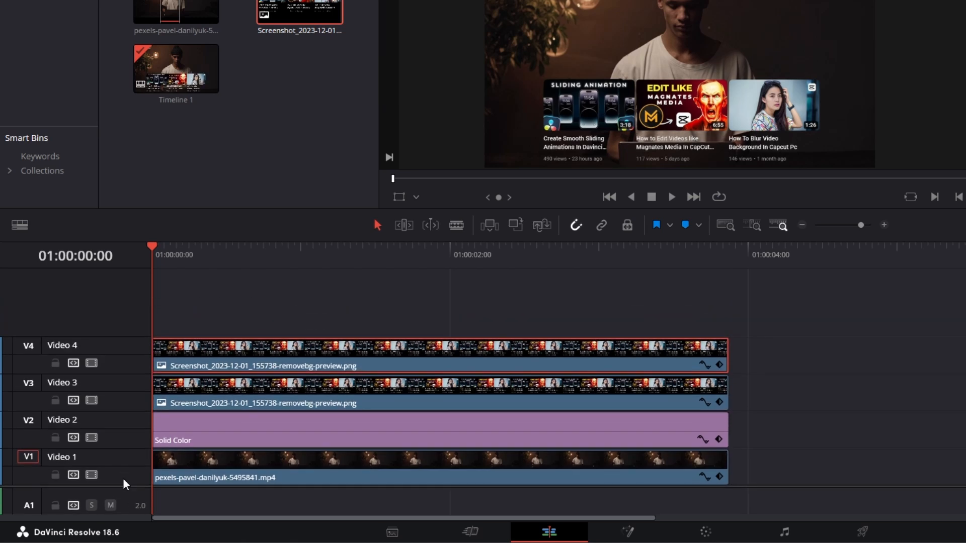
{"action": "left_click_drag", "start_coordinate": [234, 360], "coordinate": [237, 324]}
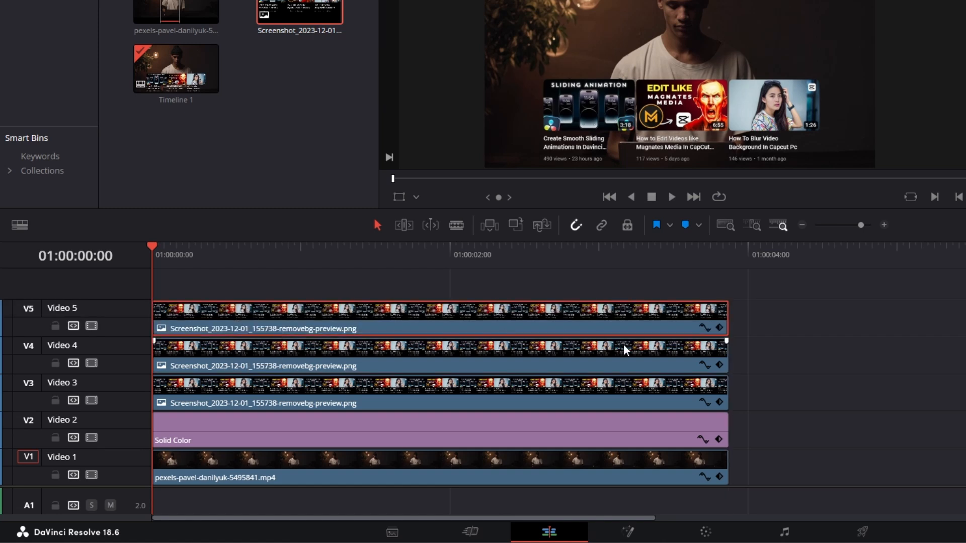
Disable the duplicated screenshot clips on Video 4 and Video 5.
{"action": "left_click", "coordinate": [749, 320]}
{"action": "left_click_drag", "start_coordinate": [721, 330], "coordinate": [681, 354]}
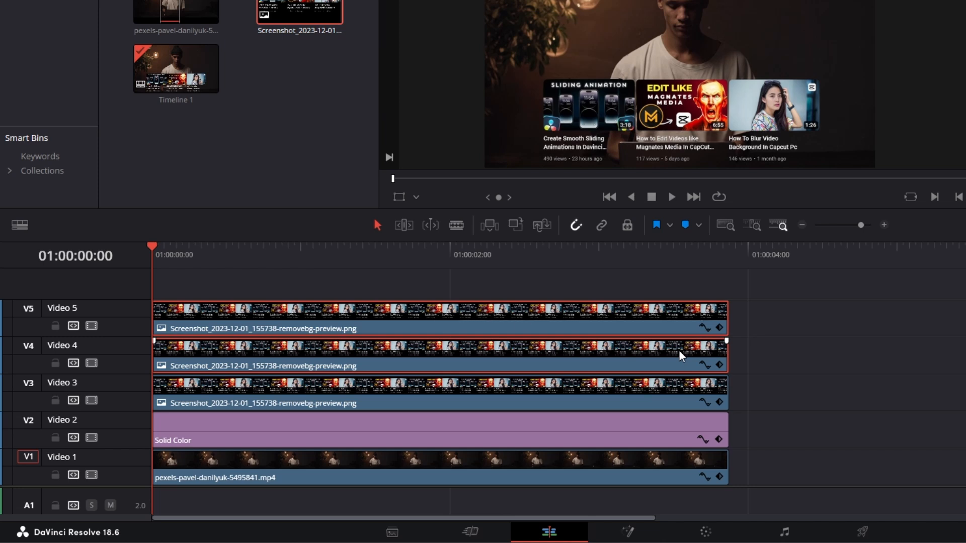
{"action": "key", "text": "d"}
Crop the Video 3 screenshot clip by 629 from the right so only the first thumbnail remains, and disable the clip.
{"action": "left_click", "coordinate": [594, 385]}
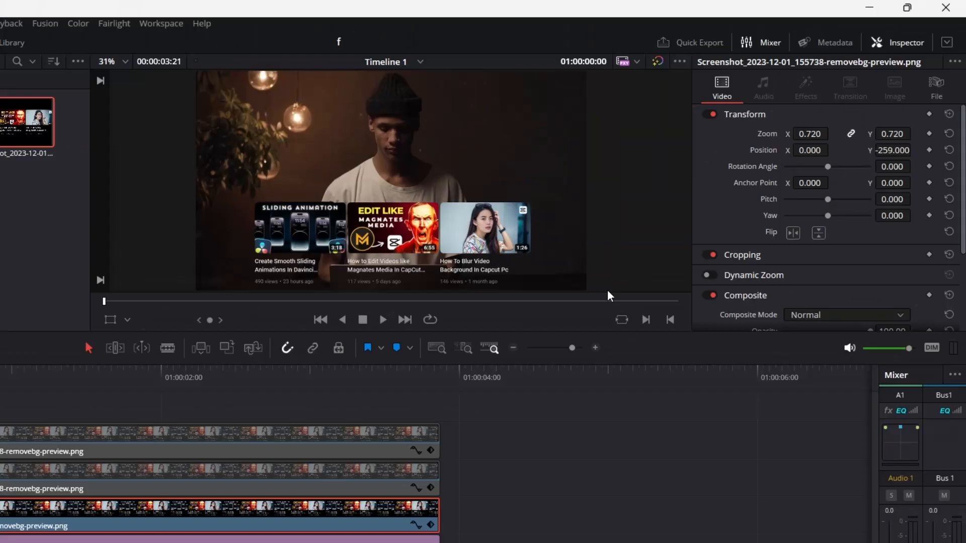
{"action": "scroll", "coordinate": [768, 218], "scroll_direction": "down", "scroll_amount": 4}
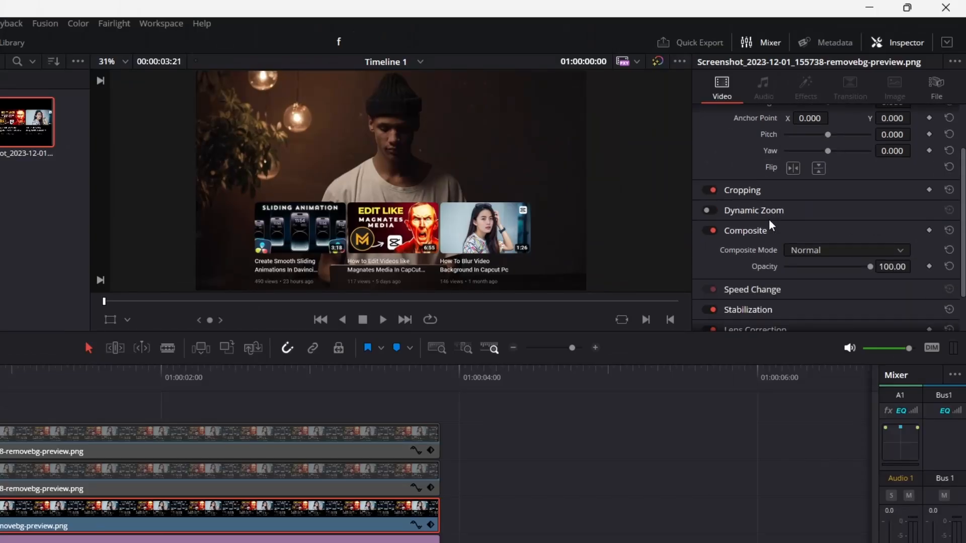
{"action": "left_click", "coordinate": [757, 140]}
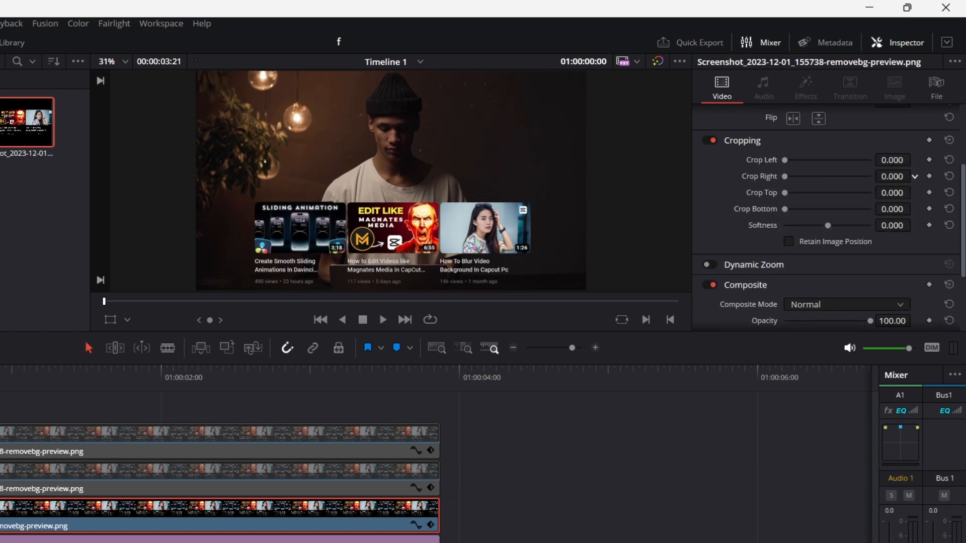
{"action": "left_click_drag", "start_coordinate": [893, 177], "coordinate": [965, 177]}
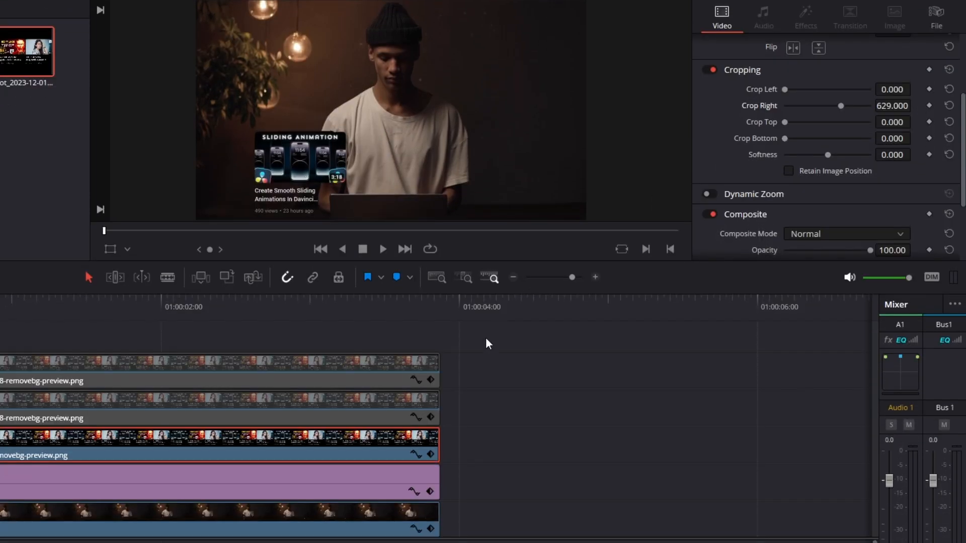
{"action": "key", "text": "d"}
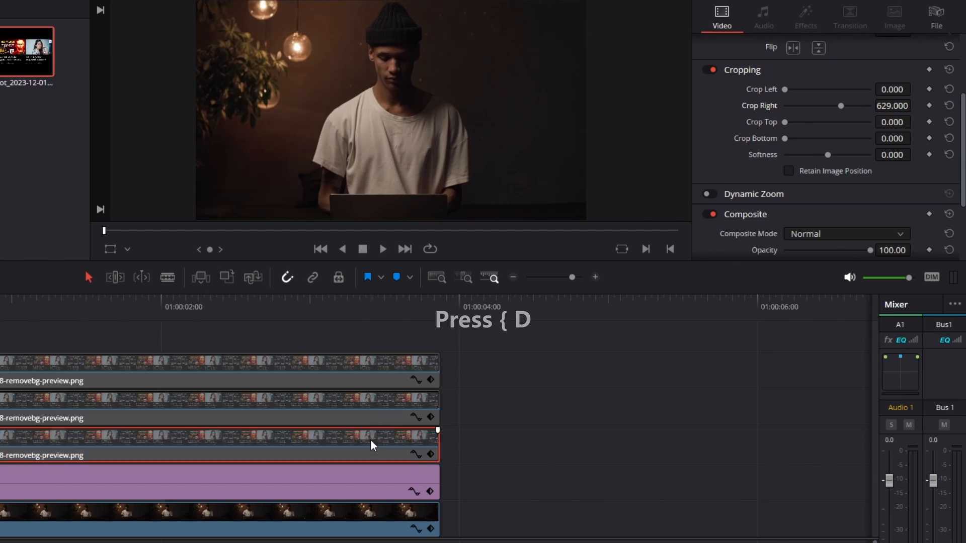
Enable the Video 4 screenshot clip and crop it to the middle thumbnail with Crop Left 327 and Crop Right 315.
{"action": "left_click", "coordinate": [365, 414]}
{"action": "key", "text": "d"}
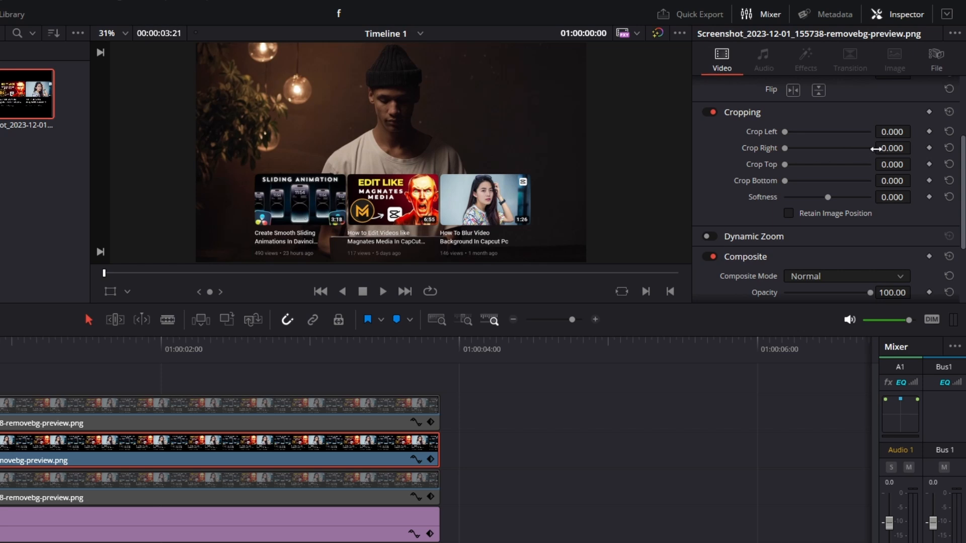
{"action": "left_click_drag", "start_coordinate": [893, 148], "coordinate": [914, 131]}
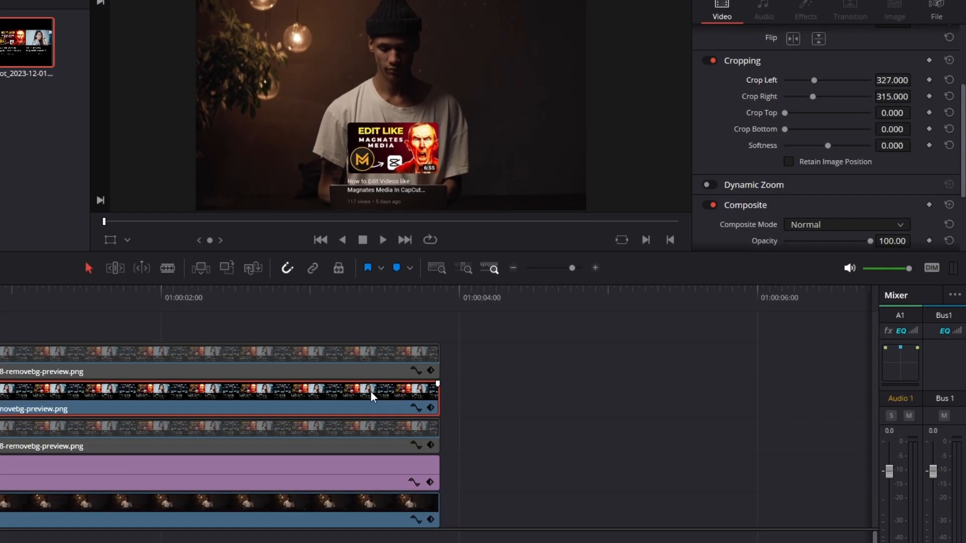
Disable the Video 4 screenshot clip, then enable the Video 5 one and crop it from the left to the third thumbnail.
{"action": "key", "text": "d"}
{"action": "left_click", "coordinate": [324, 358]}
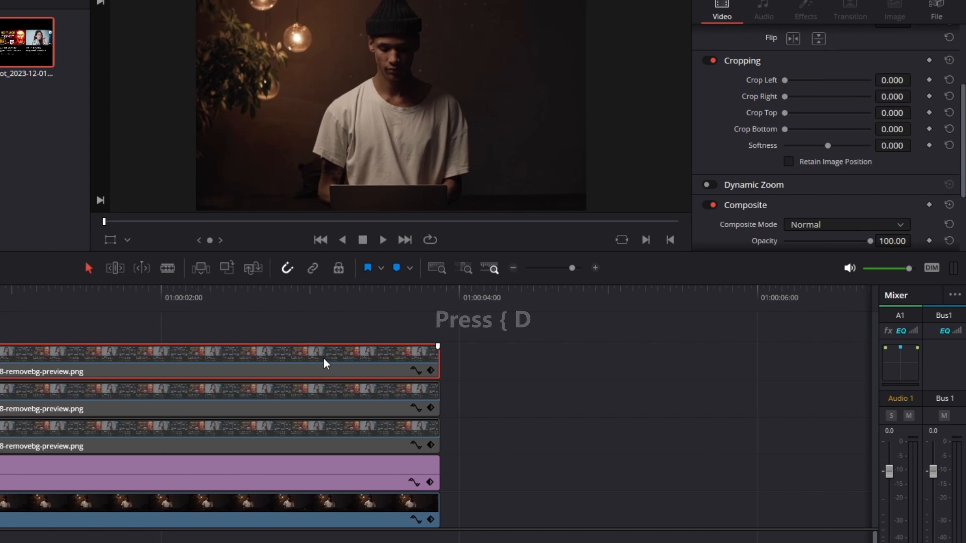
{"action": "key", "text": "d"}
{"action": "left_click_drag", "start_coordinate": [892, 137], "coordinate": [915, 136]}
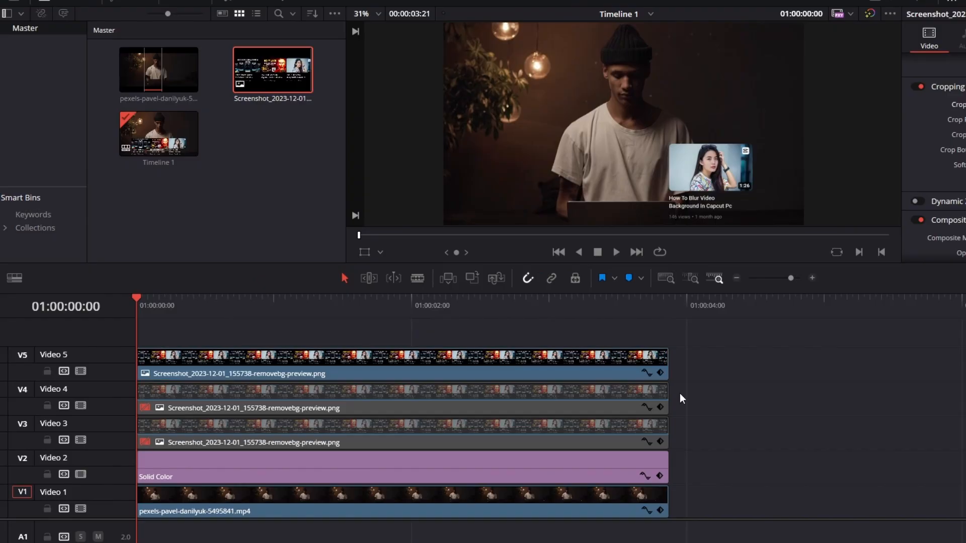
Enable the Video 3 and Video 4 screenshot clips together so all three thumbnails are active.
{"action": "left_click_drag", "start_coordinate": [451, 450], "coordinate": [380, 493]}
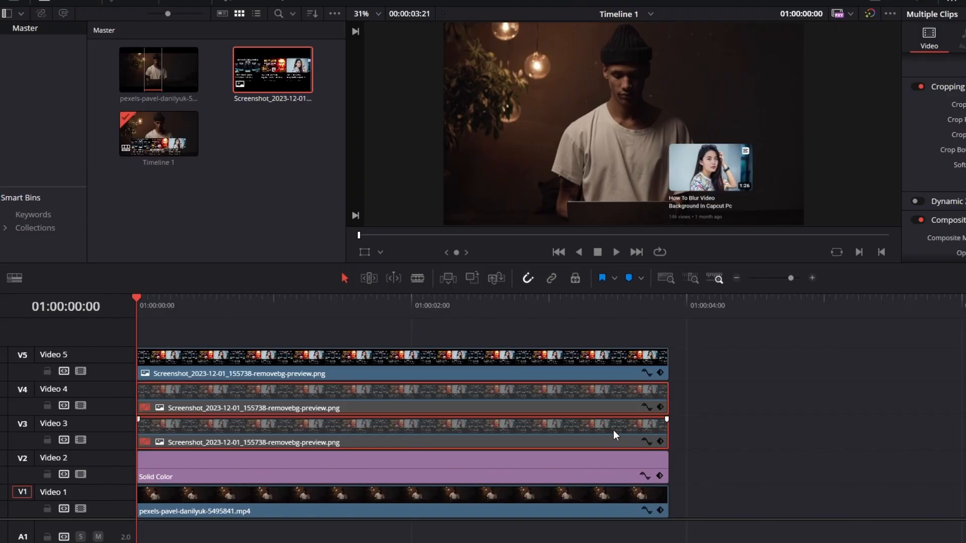
{"action": "key", "text": "d"}
{"action": "left_click", "coordinate": [248, 340]}
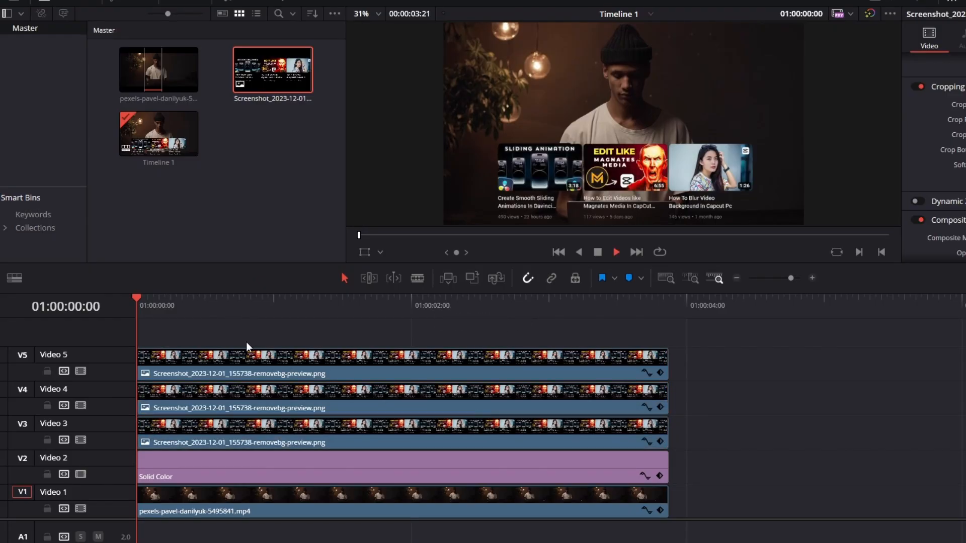
{"action": "key", "text": "space"}
{"action": "key", "text": "space"}
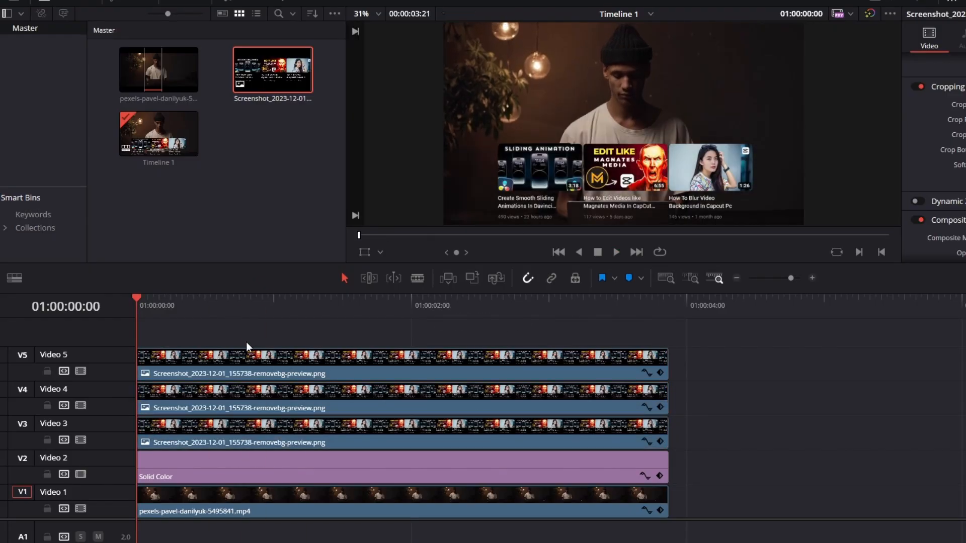
Convert each of the three screenshot clips on Video 3, Video 4 and Video 5 into its own compound clip with the default name.
{"action": "right_click", "coordinate": [289, 435]}
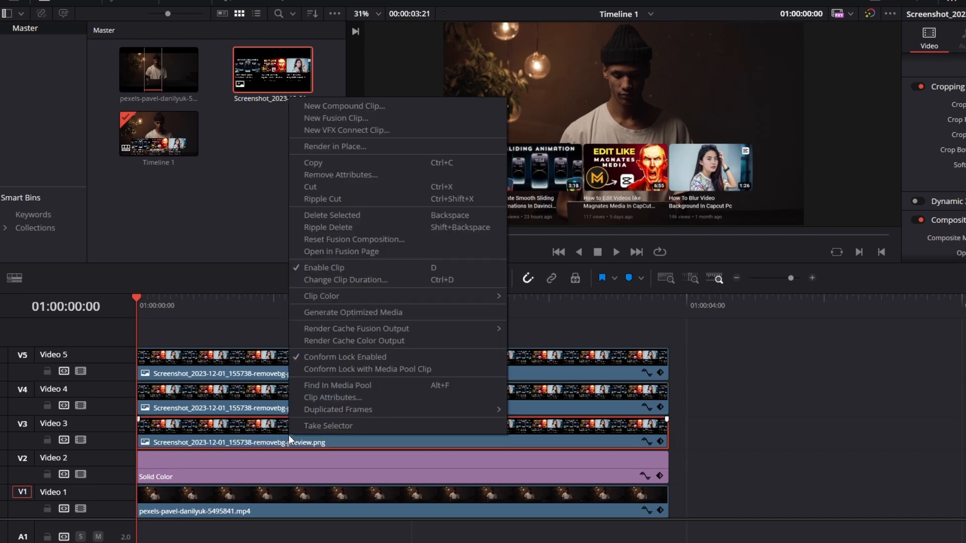
{"action": "left_click", "coordinate": [367, 107]}
{"action": "key", "text": "Return"}
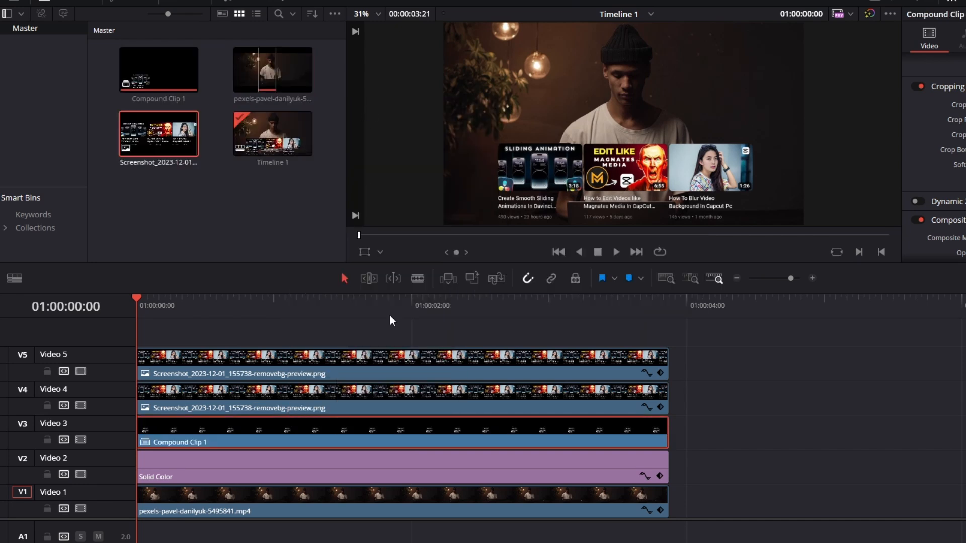
{"action": "right_click", "coordinate": [377, 407]}
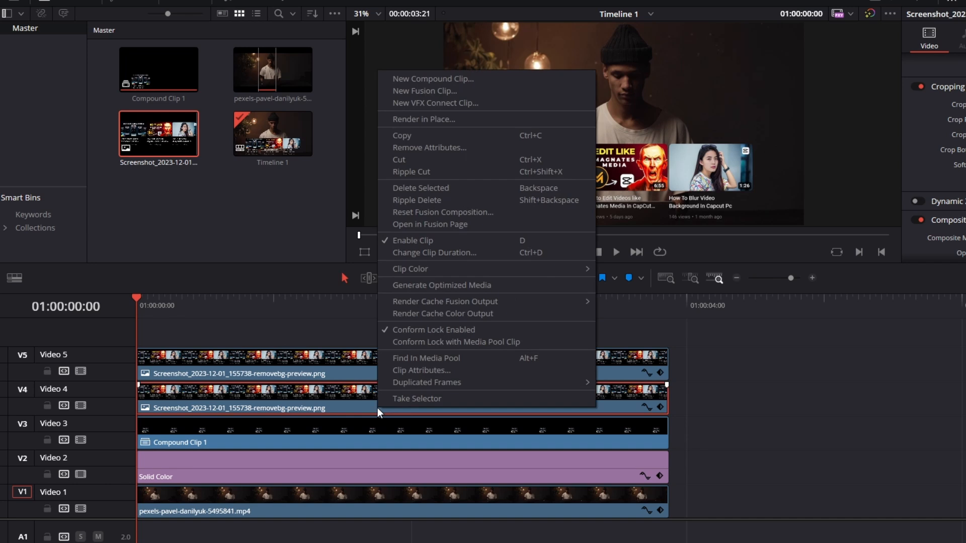
{"action": "left_click", "coordinate": [450, 75]}
{"action": "right_click", "coordinate": [375, 356]}
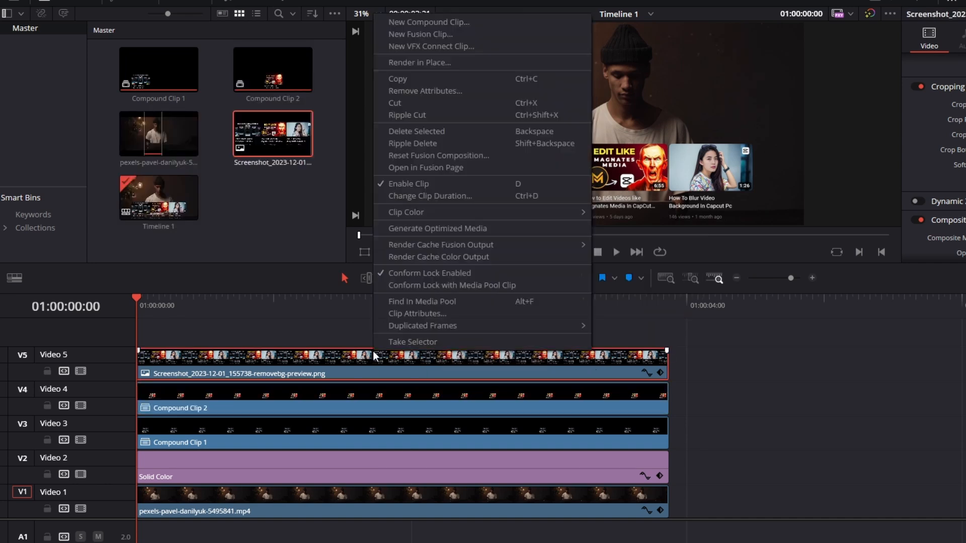
{"action": "left_click", "coordinate": [426, 22]}
{"action": "key", "text": "Return"}
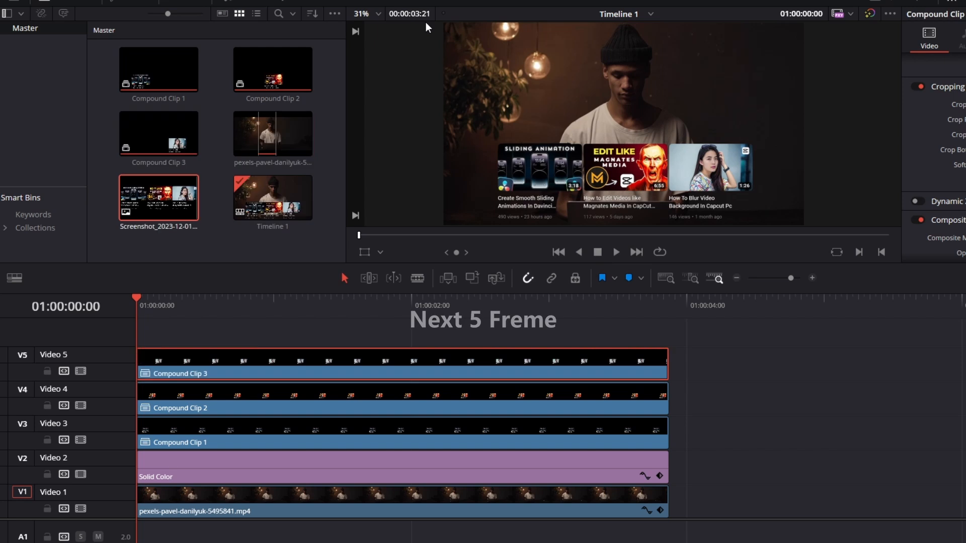
Shift Compound Clip 2 on Video 4 so it starts 5 frames into the timeline.
{"action": "key", "text": "Right"}
{"action": "key", "text": "Right"}
{"action": "key", "text": "Right"}
{"action": "key", "text": "Right"}
{"action": "key", "text": "Right"}
{"action": "left_click_drag", "start_coordinate": [216, 406], "coordinate": [253, 404]}
Shift Compound Clip 3 on Video 5 so it starts at 01:00:00:15.
{"action": "key", "text": "Right"}
{"action": "key", "text": "Right"}
{"action": "key", "text": "Right"}
{"action": "key", "text": "Right"}
{"action": "key", "text": "Right"}
{"action": "key", "text": "Right"}
{"action": "key", "text": "Right"}
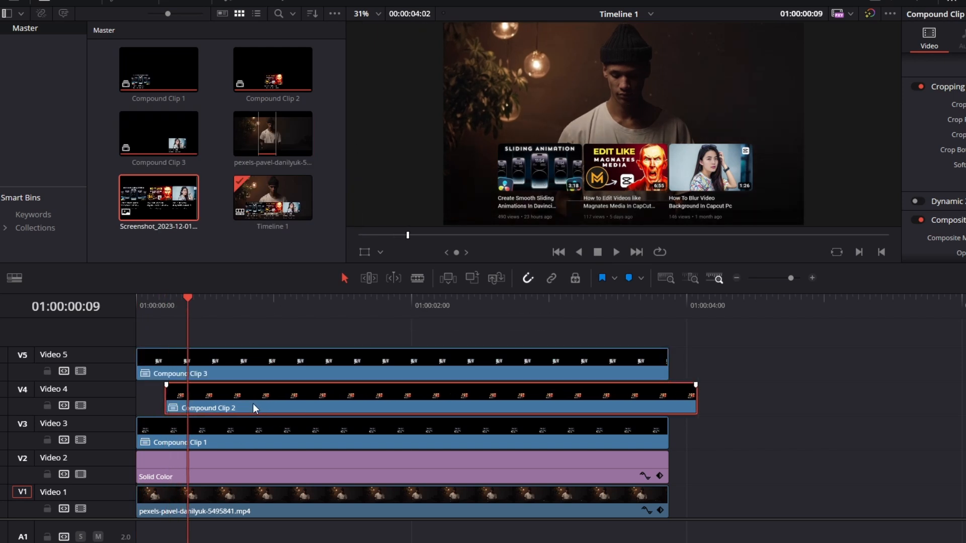
{"action": "key", "text": "Right"}
{"action": "key", "text": "Right"}
{"action": "key", "text": "Right"}
{"action": "left_click_drag", "start_coordinate": [261, 367], "coordinate": [355, 369]}
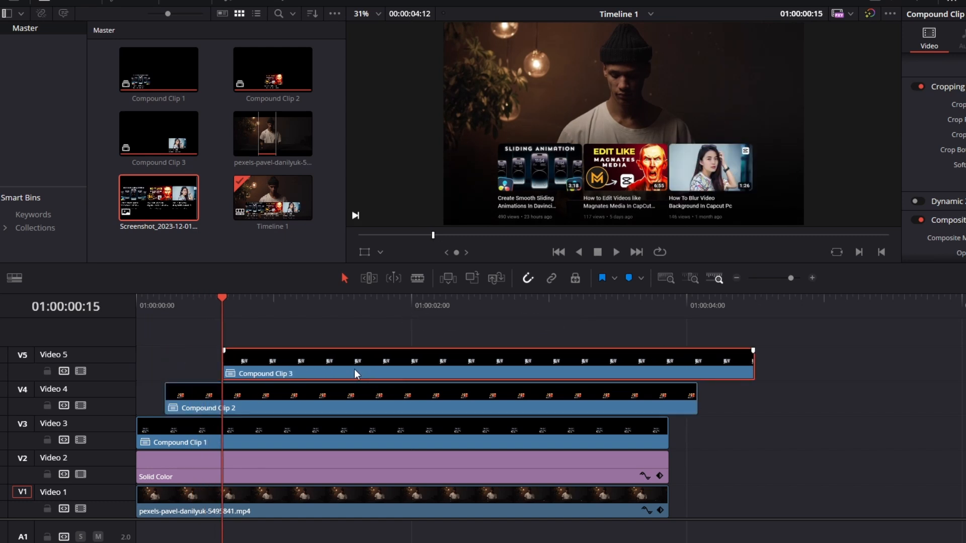
Open Compound Clip 1 on the Fusion page and insert a Transform node between MediaIn1 and MediaOut1.
{"action": "left_click", "coordinate": [159, 303]}
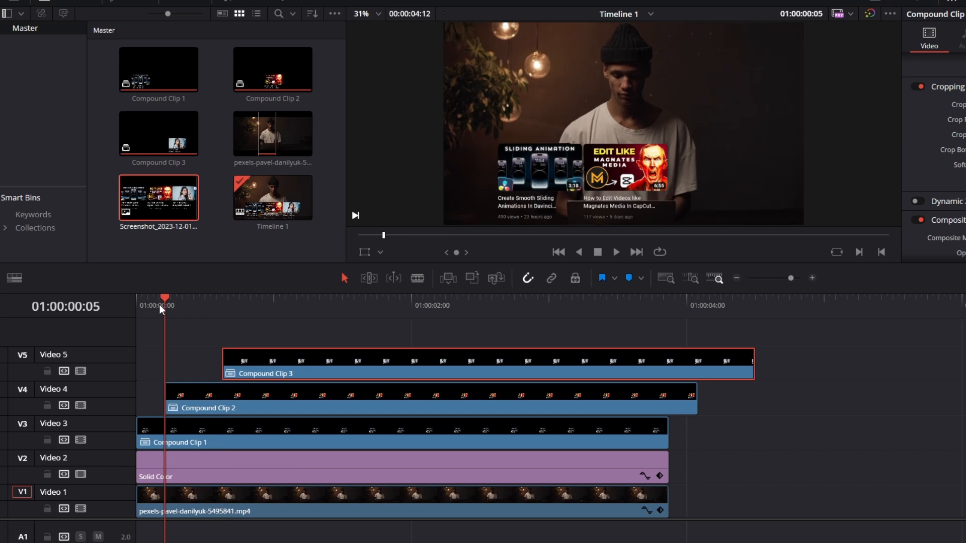
{"action": "key", "text": "Left"}
{"action": "key", "text": "Left"}
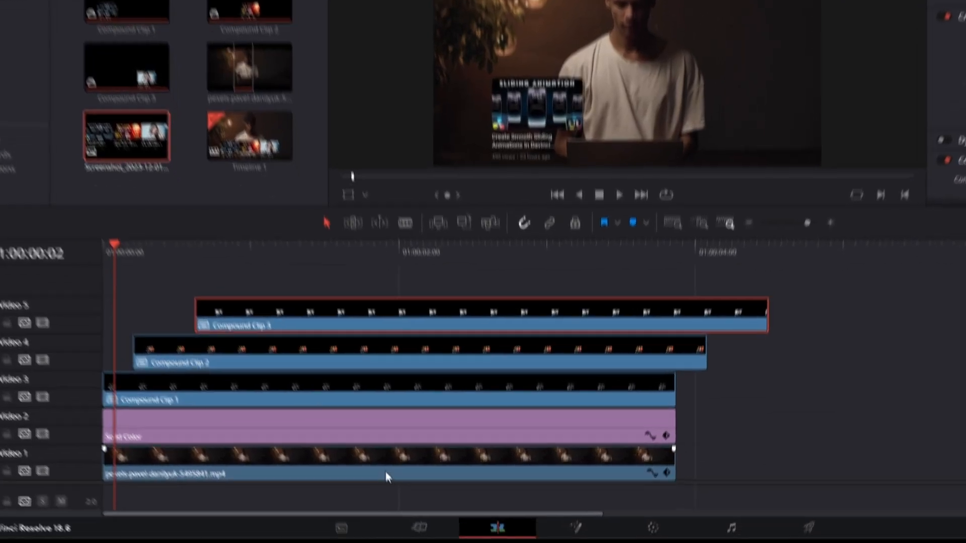
{"action": "left_click", "coordinate": [579, 524]}
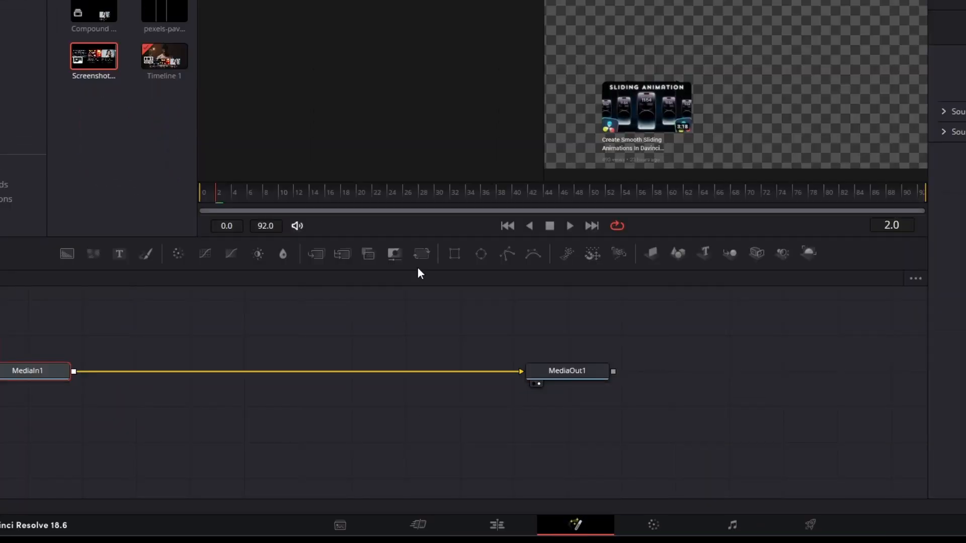
{"action": "left_click", "coordinate": [421, 258]}
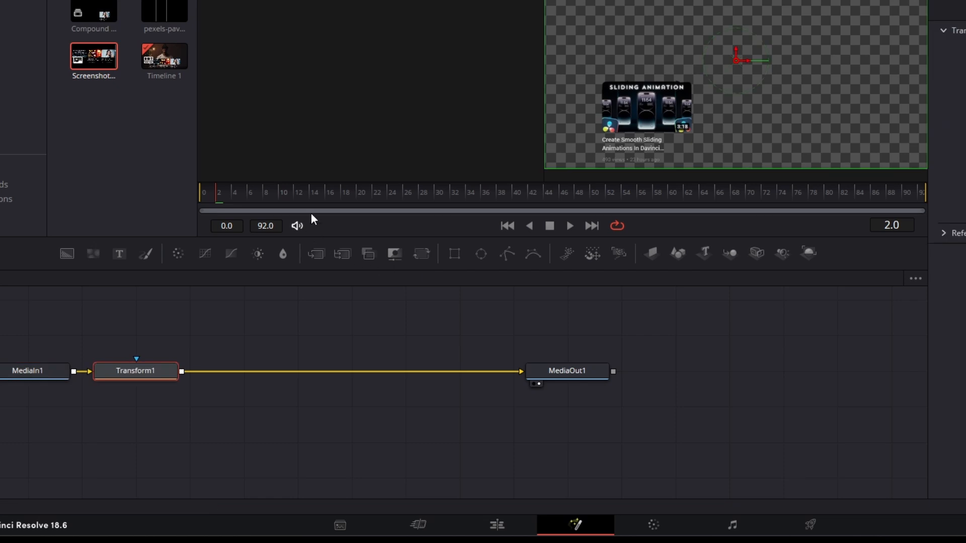
Keyframe Transform1's Center at frame 15, and set Center Y to 0.092 at frame 0 so the thumbnail starts below the frame.
{"action": "left_click", "coordinate": [304, 193]}
{"action": "key", "text": "Right"}
{"action": "key", "text": "Right"}
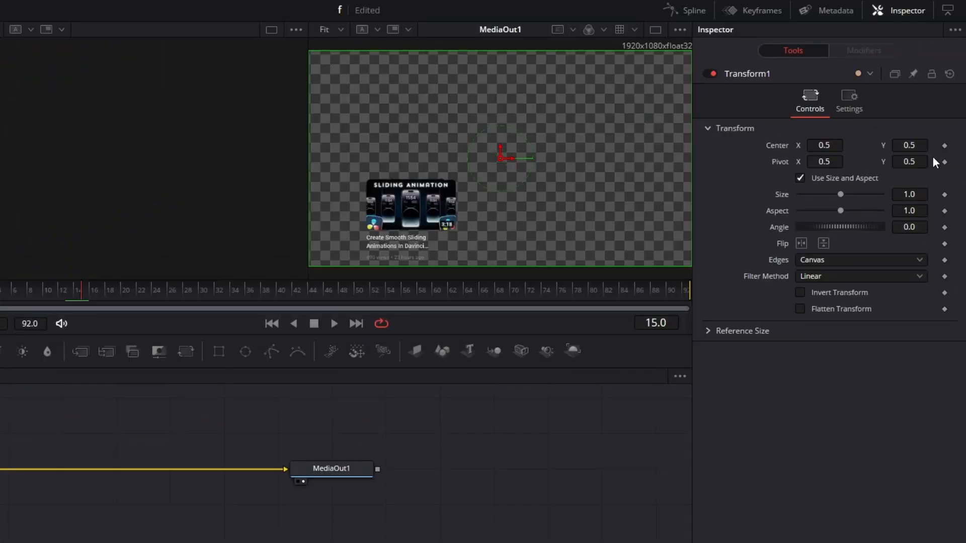
{"action": "left_click", "coordinate": [944, 146]}
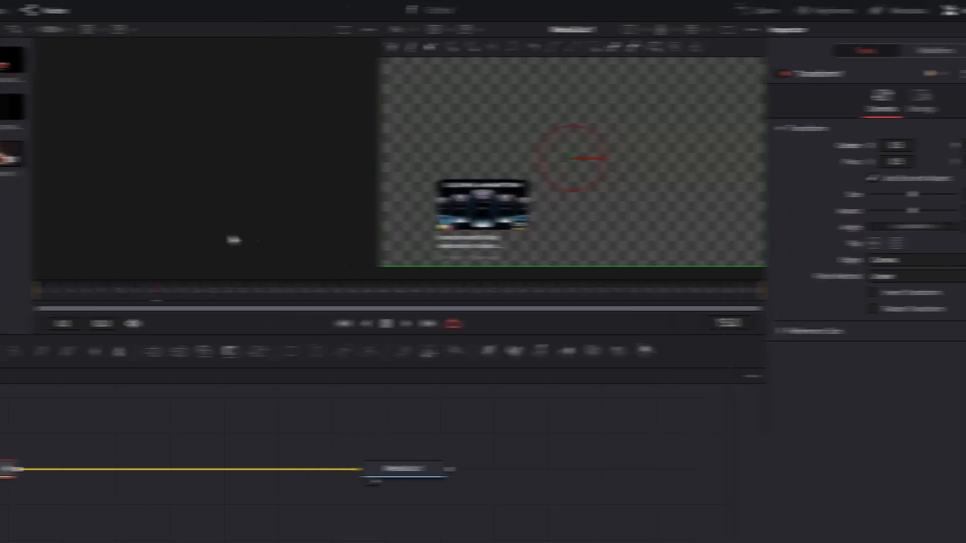
{"action": "left_click_drag", "start_coordinate": [234, 291], "coordinate": [135, 290]}
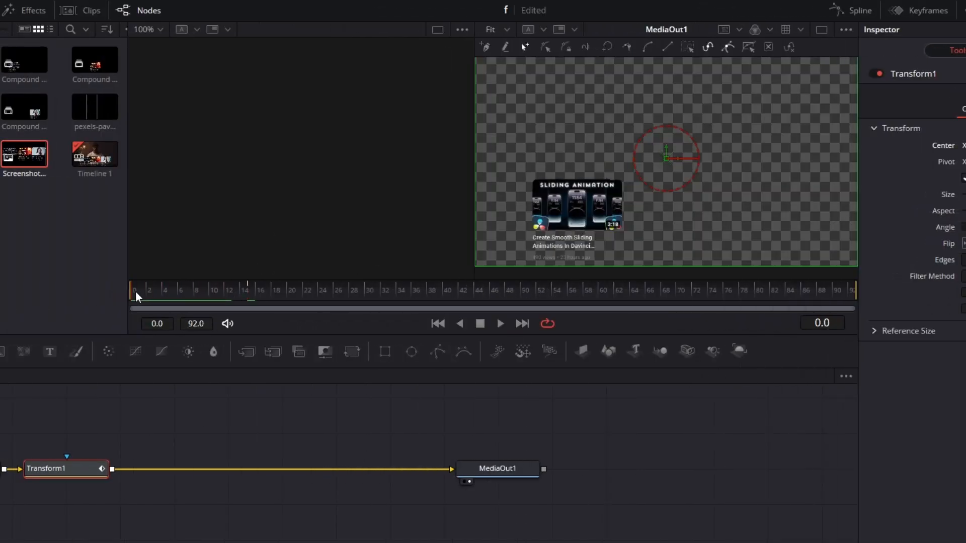
{"action": "left_click_drag", "start_coordinate": [913, 144], "coordinate": [847, 145]}
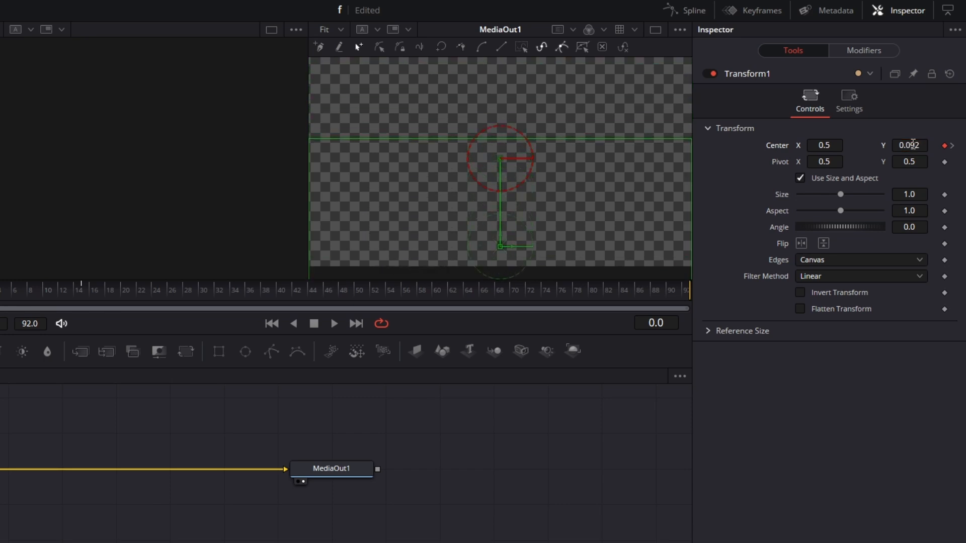
Keyframe the Center at frame 19 with Y 0.5, and raise the frame 15 keyframe's Center Y to 0.523 for an overshoot.
{"action": "left_click", "coordinate": [81, 290]}
{"action": "key", "text": "Right"}
{"action": "key", "text": "Right"}
{"action": "key", "text": "Right"}
{"action": "key", "text": "Right"}
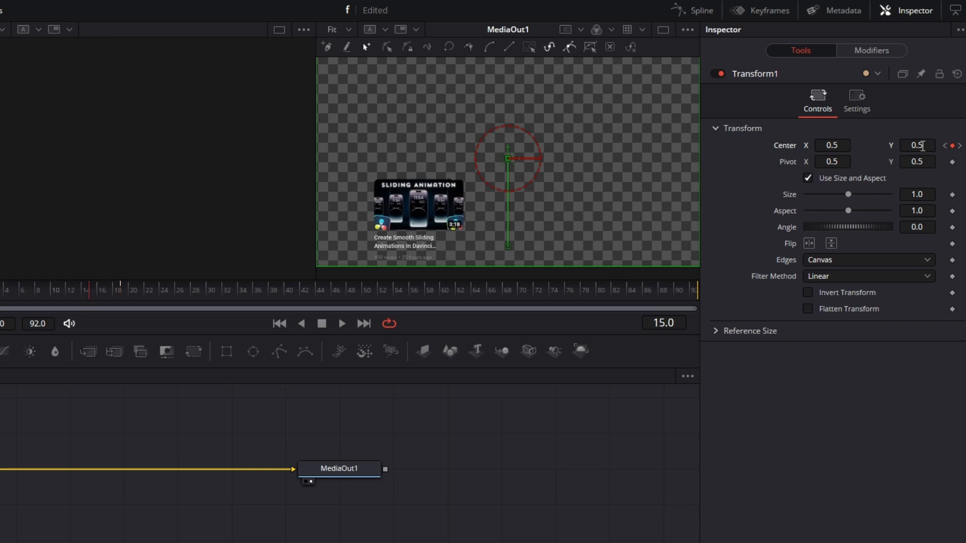
{"action": "left_click_drag", "start_coordinate": [920, 146], "coordinate": [935, 146]}
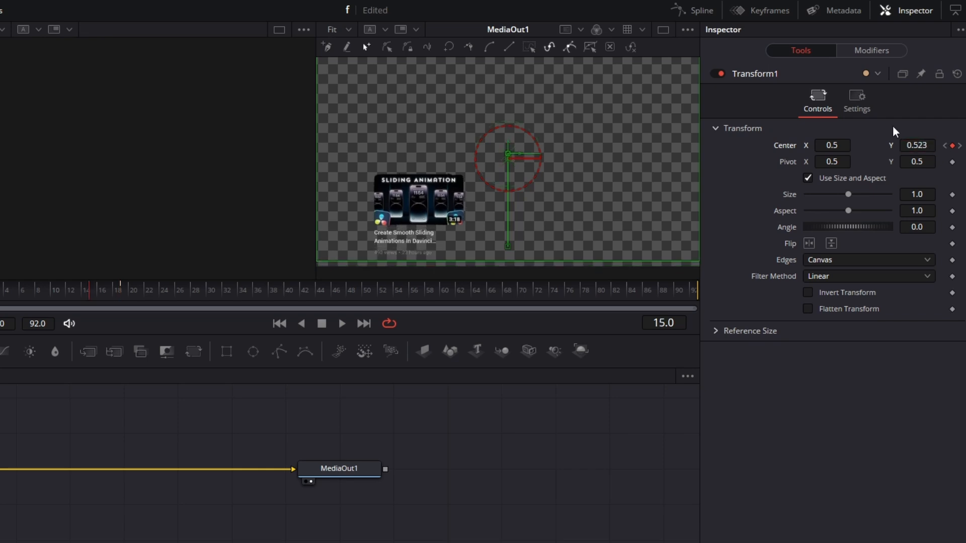
Show Transform1's Displacement curve in the Spline editor, fit it to the view and smooth all its keyframes.
{"action": "left_click", "coordinate": [680, 10]}
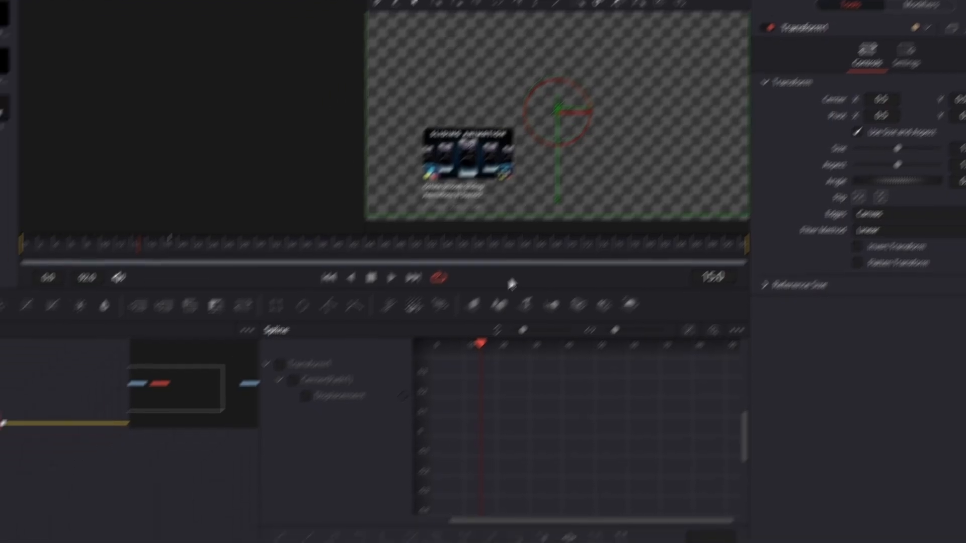
{"action": "left_click", "coordinate": [301, 345]}
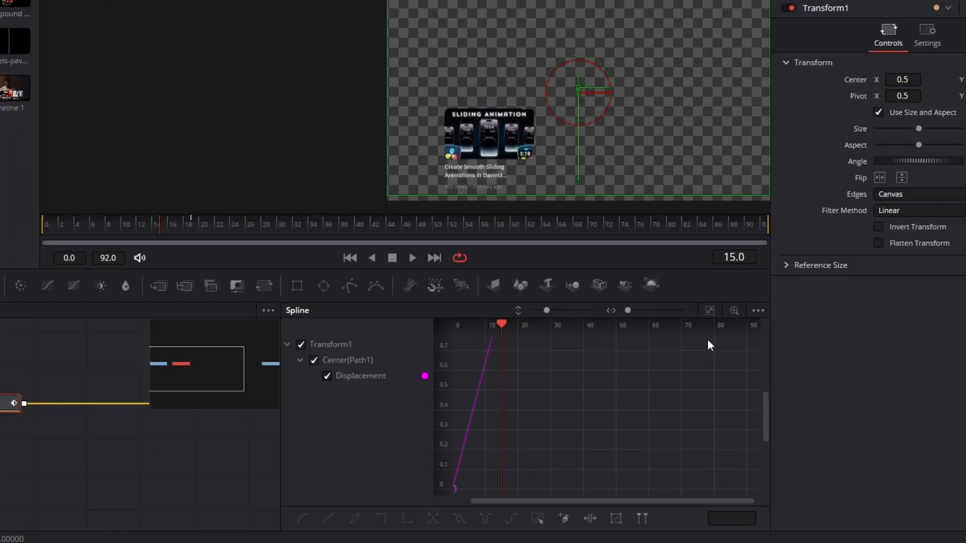
{"action": "left_click", "coordinate": [709, 311]}
{"action": "key", "text": "ctrl+a"}
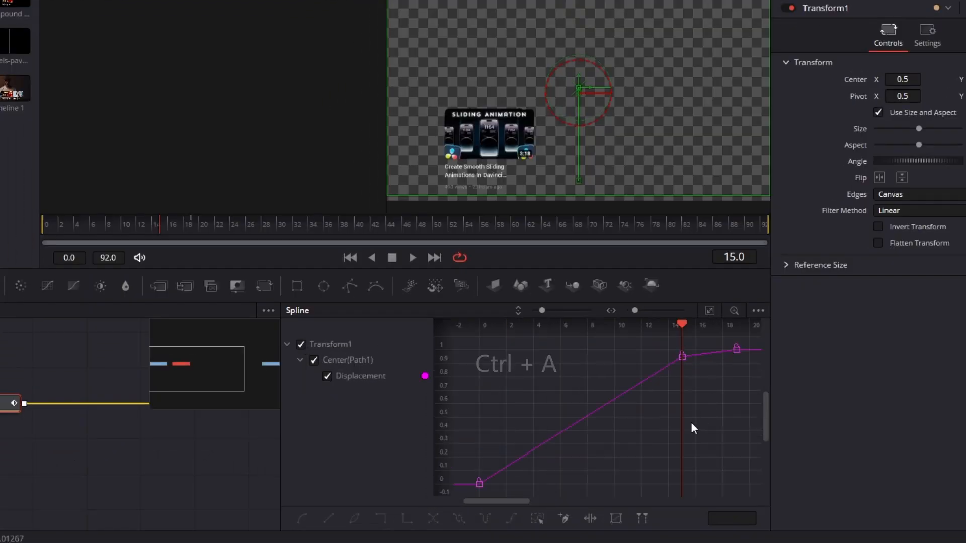
{"action": "key", "text": "s"}
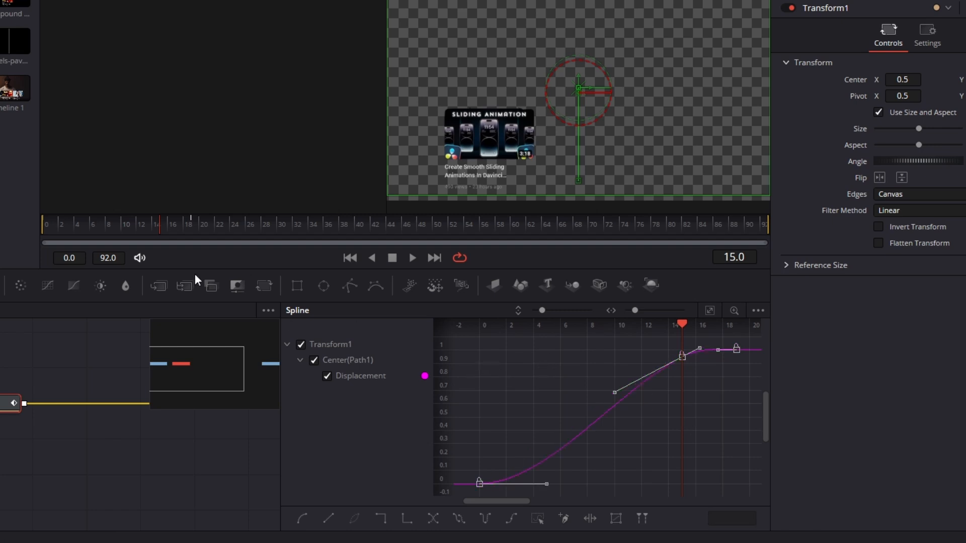
Move the last Displacement keyframe to frame 22 and play back the slide-in animation.
{"action": "key", "text": "space"}
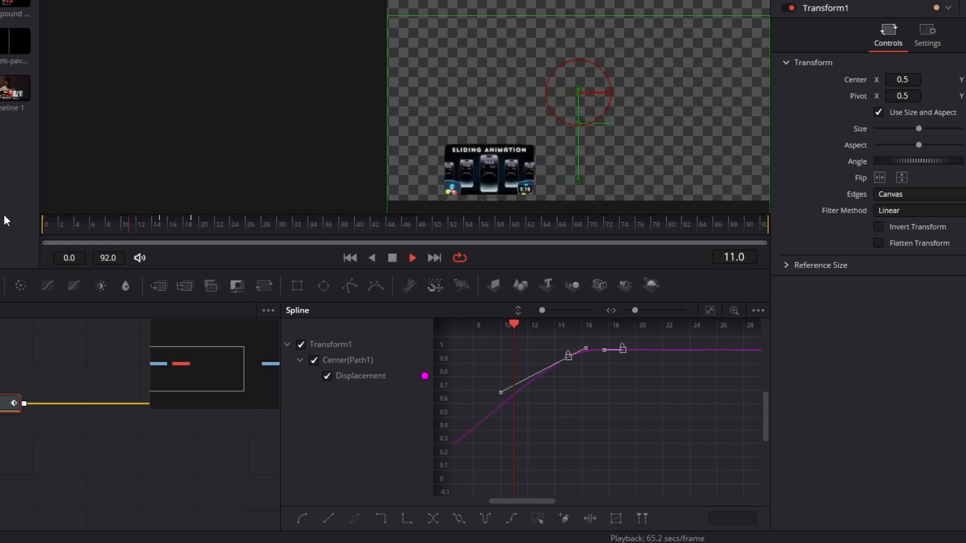
{"action": "left_click_drag", "start_coordinate": [178, 224], "coordinate": [195, 224]}
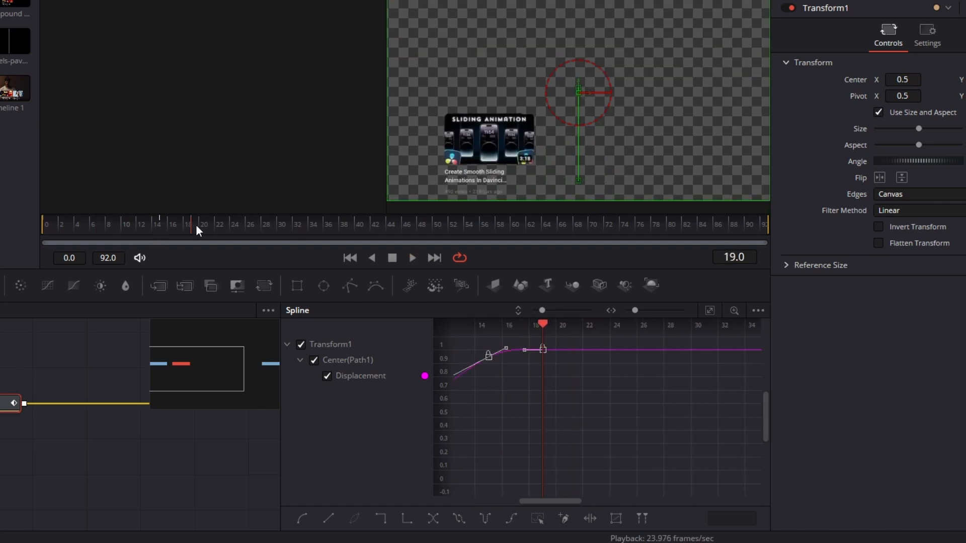
{"action": "key", "text": "s"}
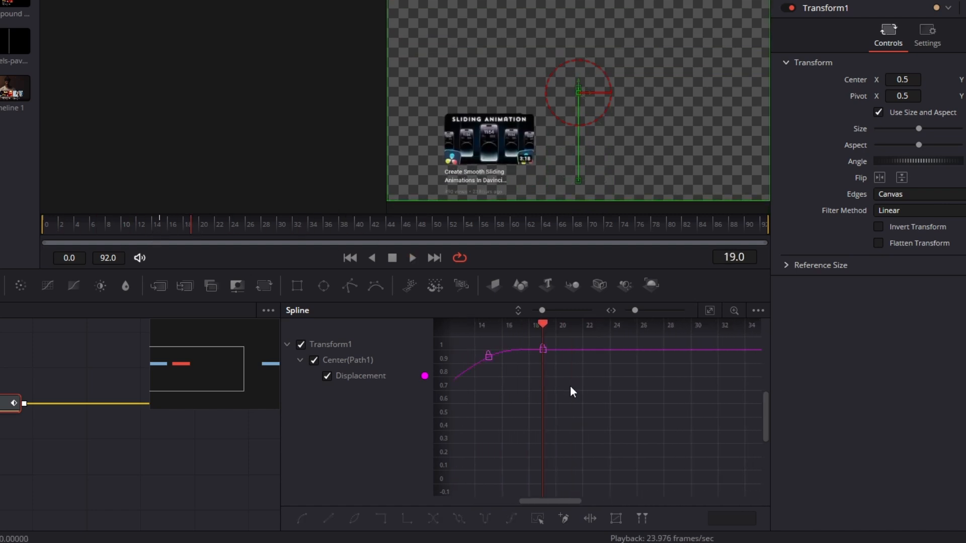
{"action": "left_click_drag", "start_coordinate": [542, 352], "coordinate": [584, 354]}
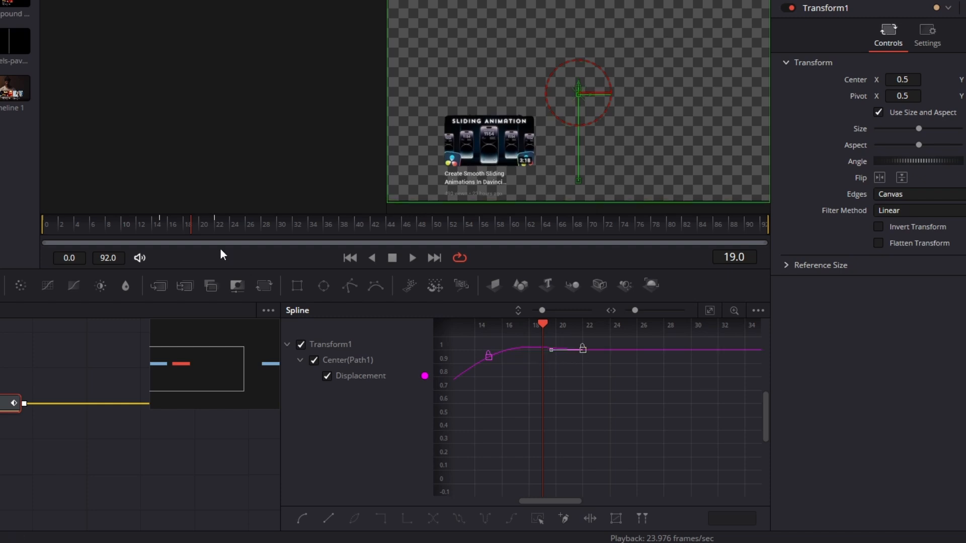
{"action": "left_click_drag", "start_coordinate": [112, 229], "coordinate": [22, 217]}
{"action": "key", "text": "space"}
{"action": "key", "text": "space"}
Enable Motion Blur on Transform1 and preview the animation.
{"action": "left_click", "coordinate": [851, 44]}
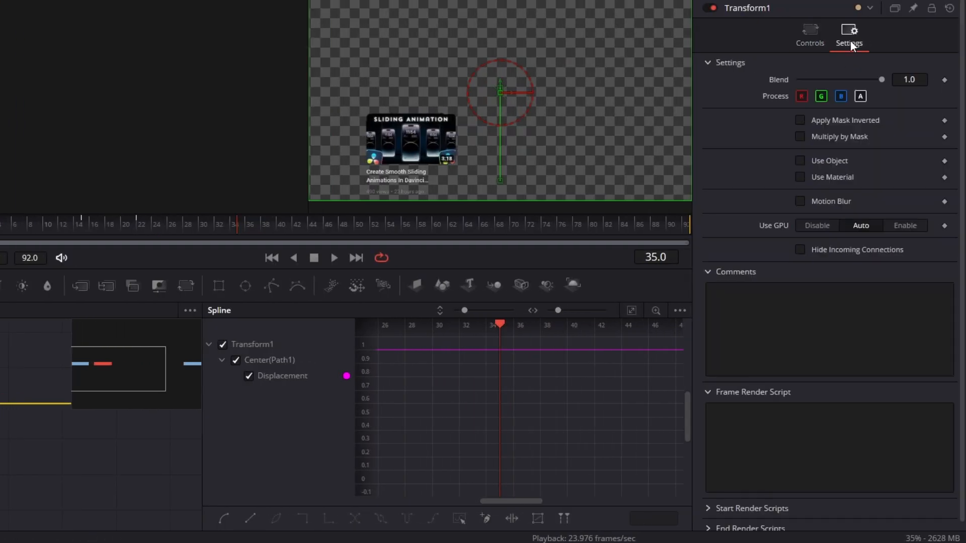
{"action": "left_click", "coordinate": [800, 202]}
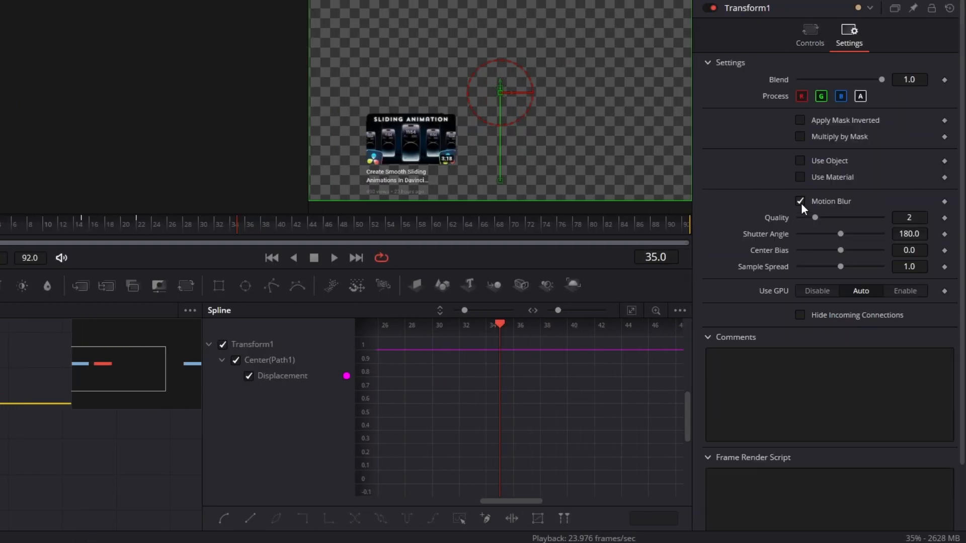
{"action": "key", "text": "space"}
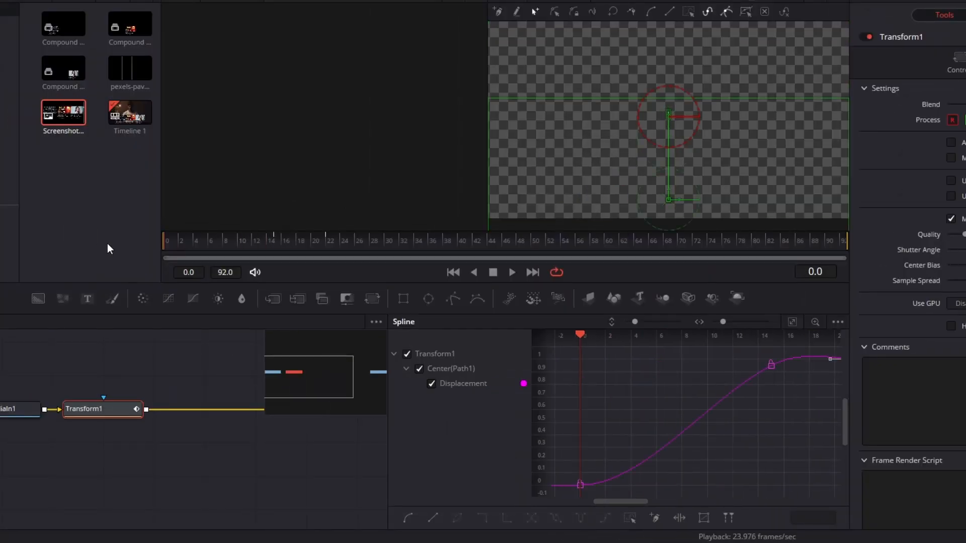
{"action": "key", "text": "space"}
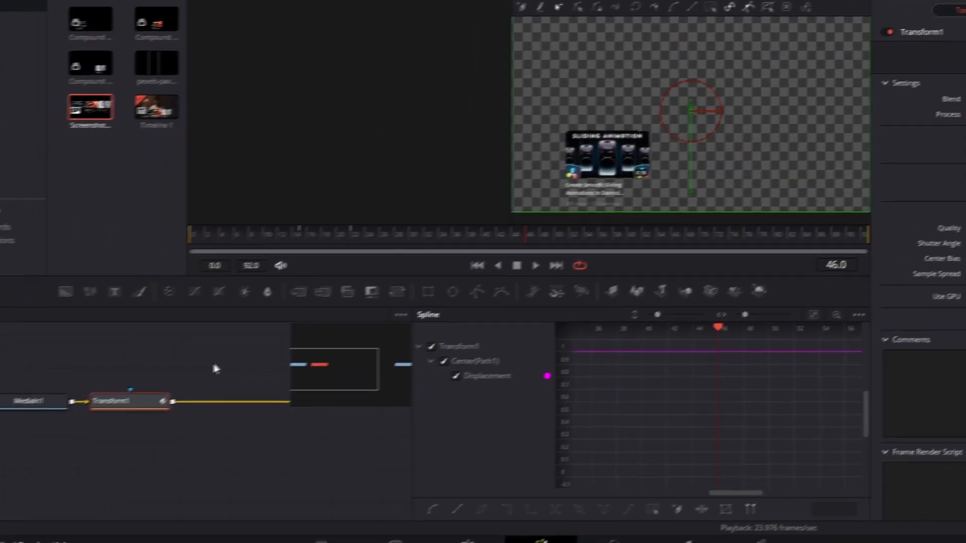
Copy the animated Transform1 node from Compound Clip 1's Fusion composition.
{"action": "left_click_drag", "start_coordinate": [187, 370], "coordinate": [101, 436]}
{"action": "left_click_drag", "start_coordinate": [171, 415], "coordinate": [170, 415]}
{"action": "key", "text": "ctrl+c"}
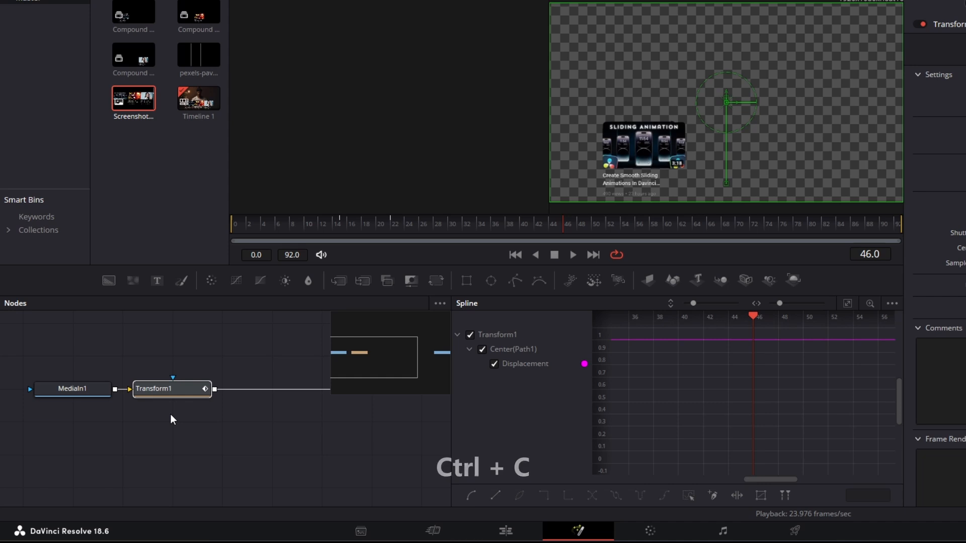
Return to the edit timeline and play it from the start to check the first thumbnail's slide-in.
{"action": "left_click", "coordinate": [508, 532]}
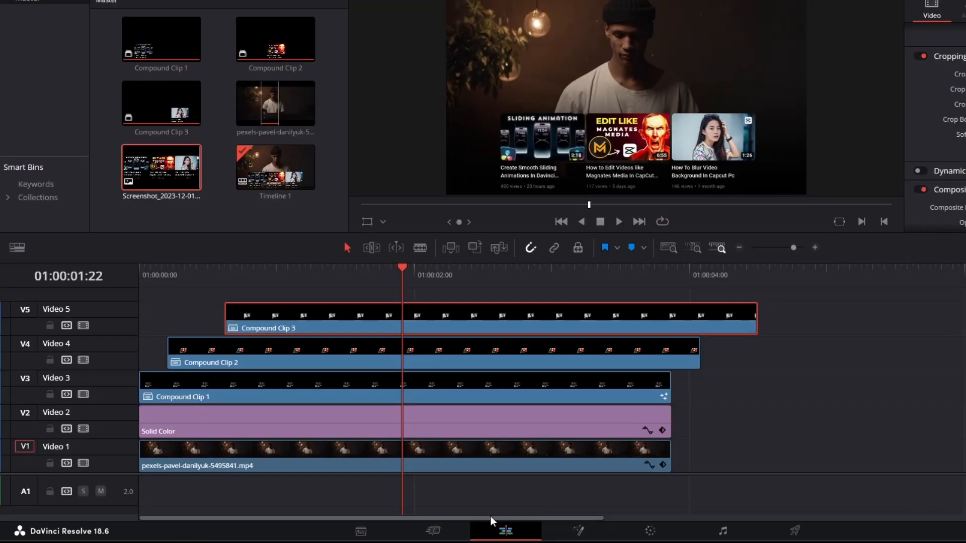
{"action": "key", "text": "Home"}
{"action": "key", "text": "space"}
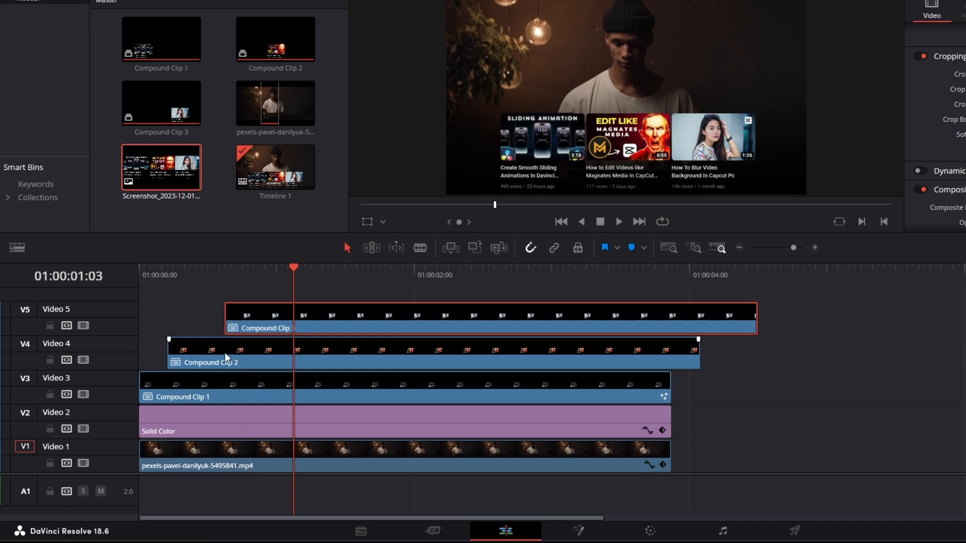
Open Compound Clip 2 in Fusion and paste the copied Transform1 node after its MediaIn1.
{"action": "left_click", "coordinate": [201, 273]}
{"action": "left_click", "coordinate": [190, 345]}
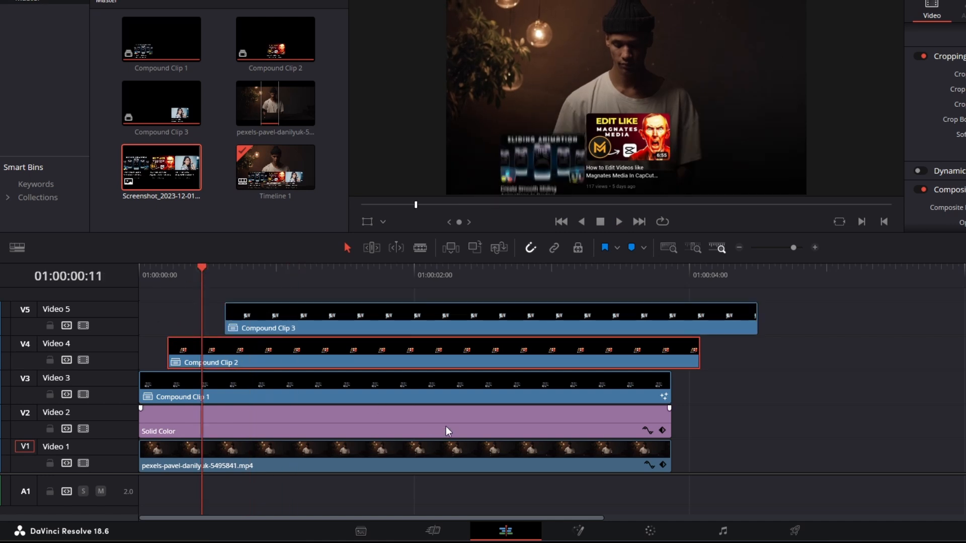
{"action": "left_click", "coordinate": [578, 532]}
{"action": "key", "text": "ctrl+v"}
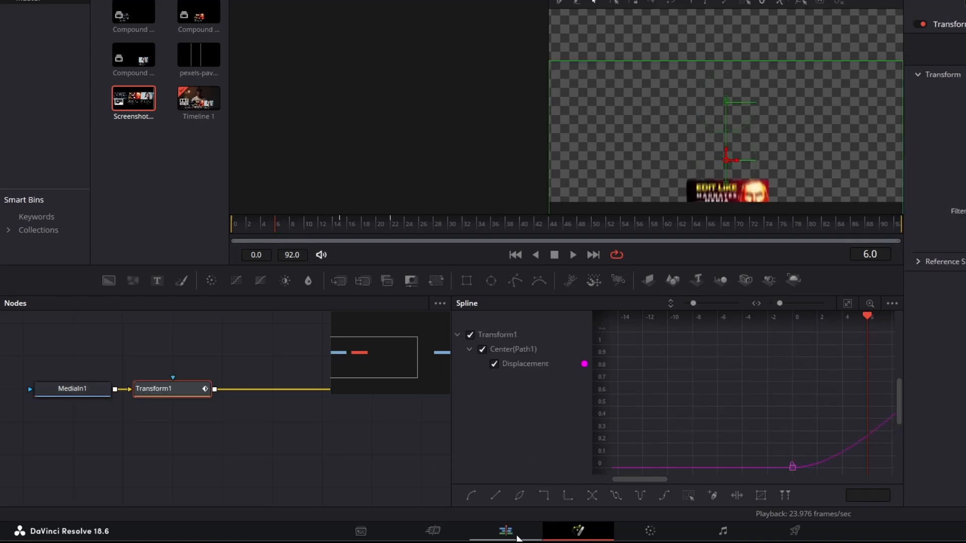
Open Compound Clip 3 in Fusion and paste the copied Transform1 node after its MediaIn1.
{"action": "left_click", "coordinate": [519, 538]}
{"action": "left_click", "coordinate": [298, 321]}
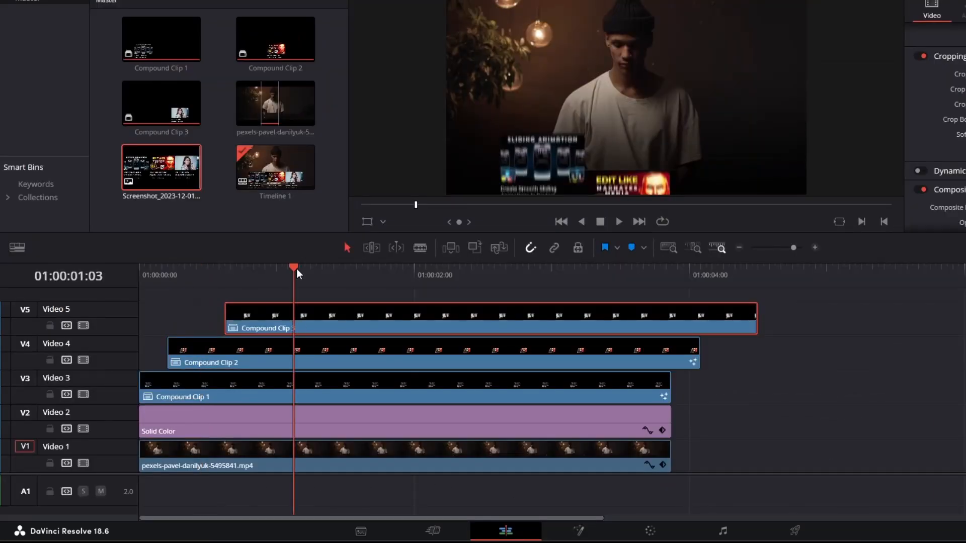
{"action": "left_click", "coordinate": [297, 270]}
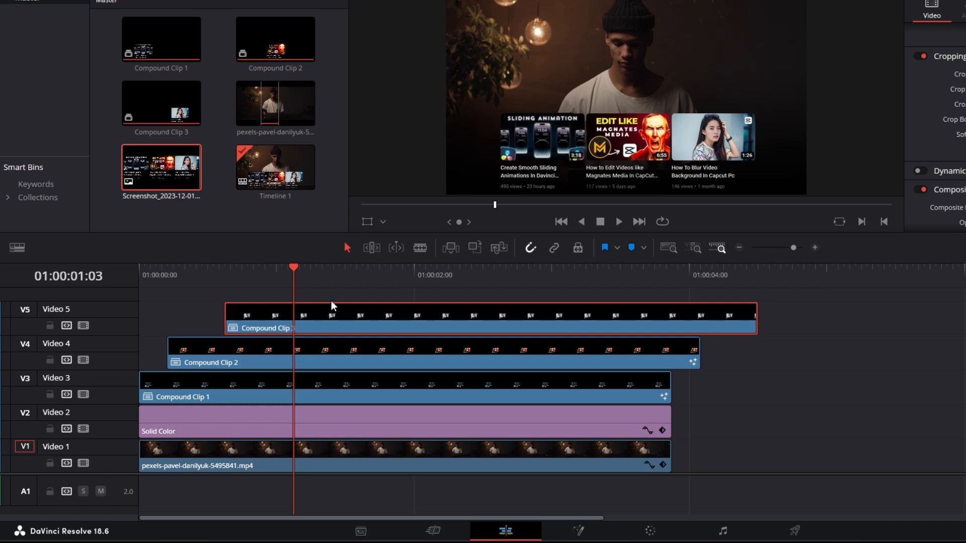
{"action": "left_click", "coordinate": [579, 531]}
{"action": "key", "text": "ctrl+v"}
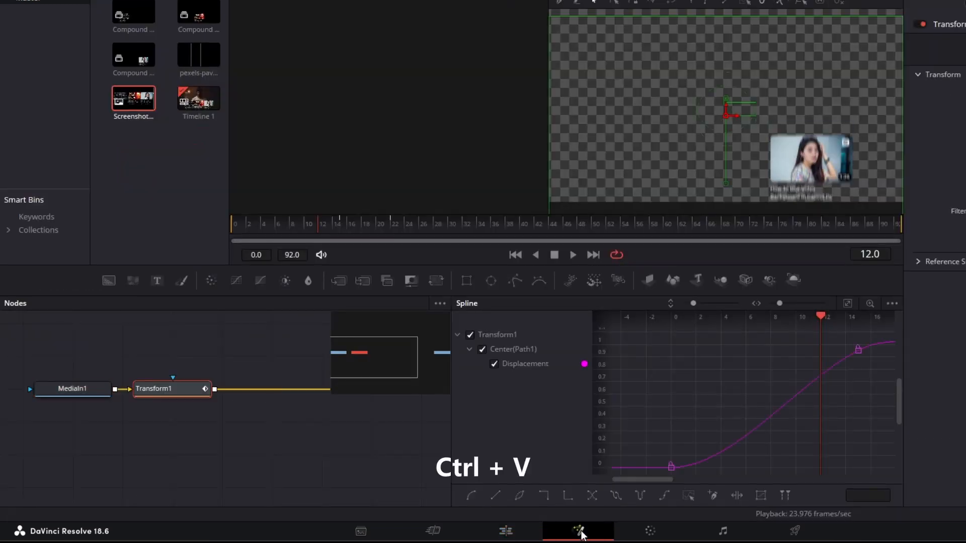
Return to the edit timeline and play back the staggered slide-up of all three thumbnails from the start.
{"action": "left_click", "coordinate": [506, 534]}
{"action": "left_click_drag", "start_coordinate": [272, 271], "coordinate": [210, 267]}
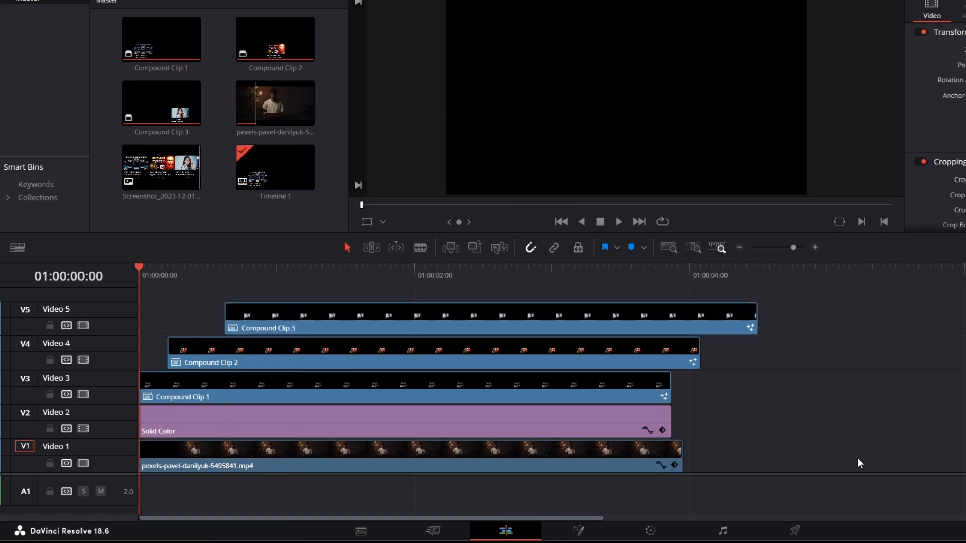
{"action": "key", "text": "space"}
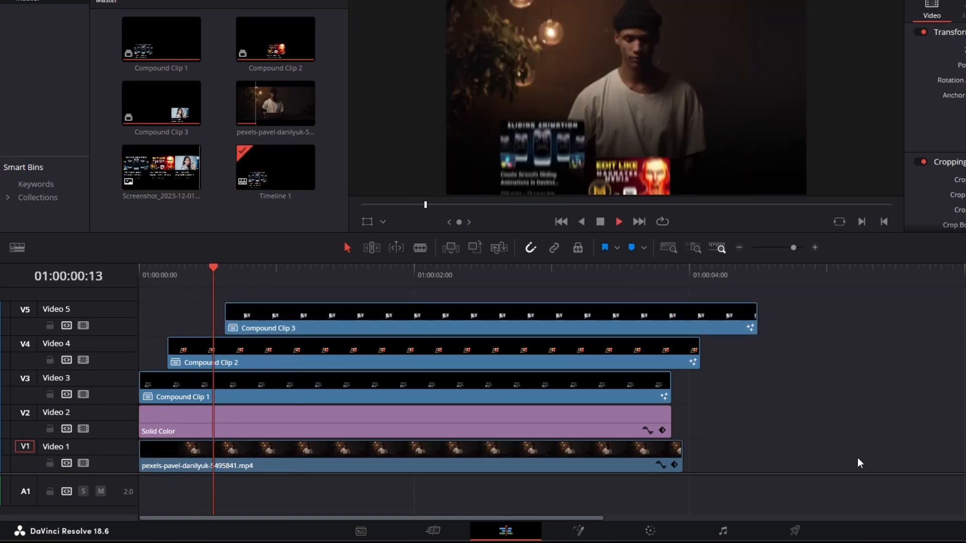